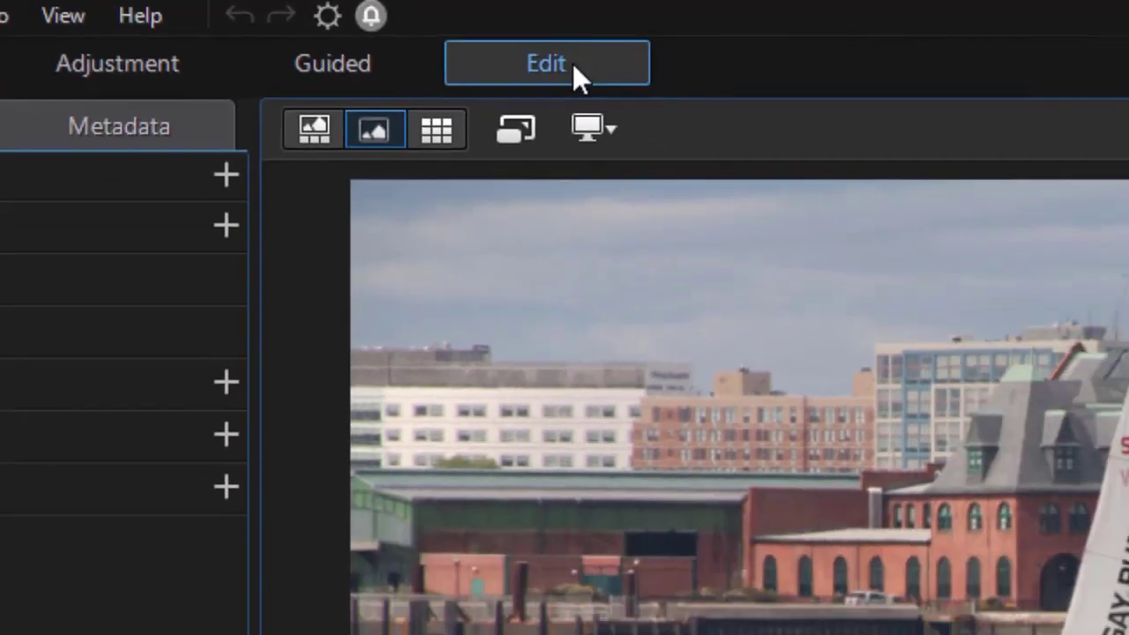
- In the Edit workspace, duplicate the Background layer and hide the original
click(658, 92)
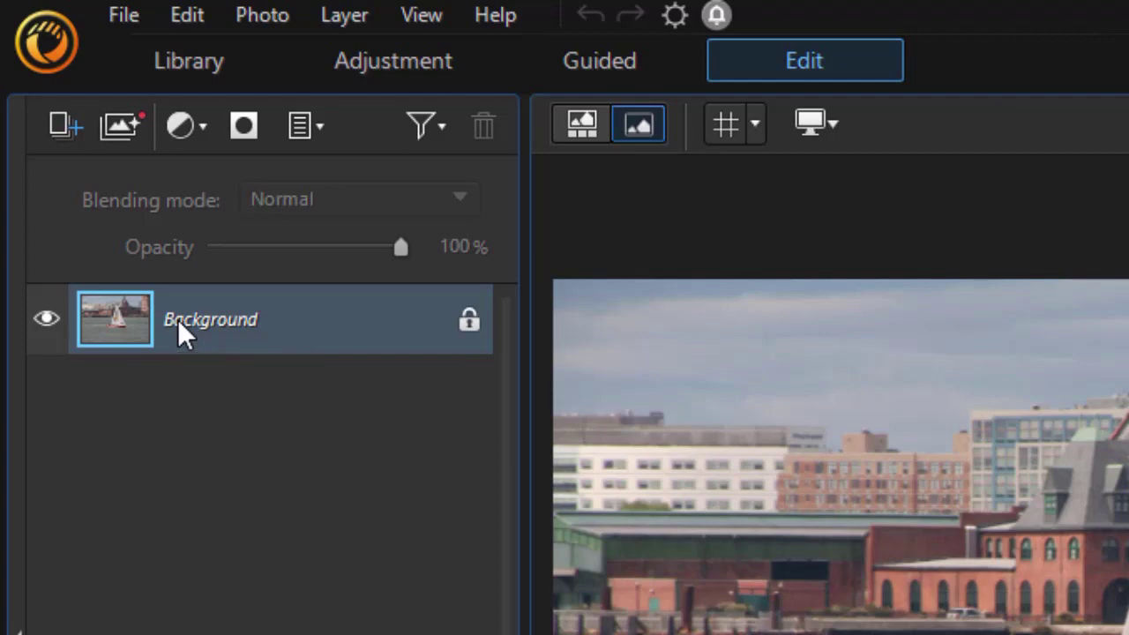
right_click(178, 319)
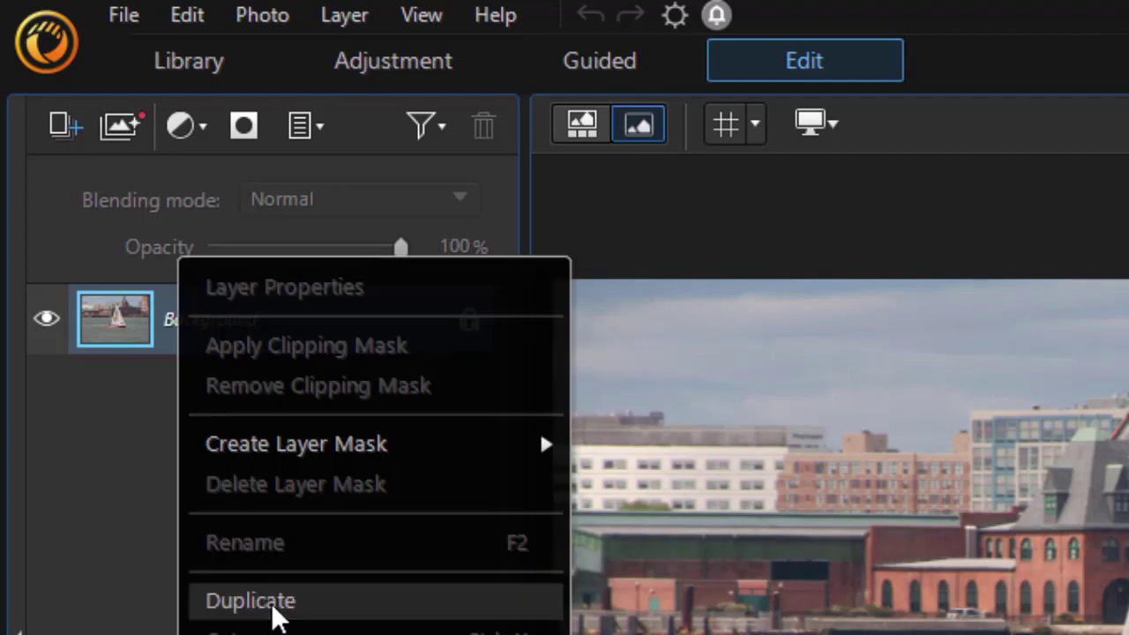
click(276, 616)
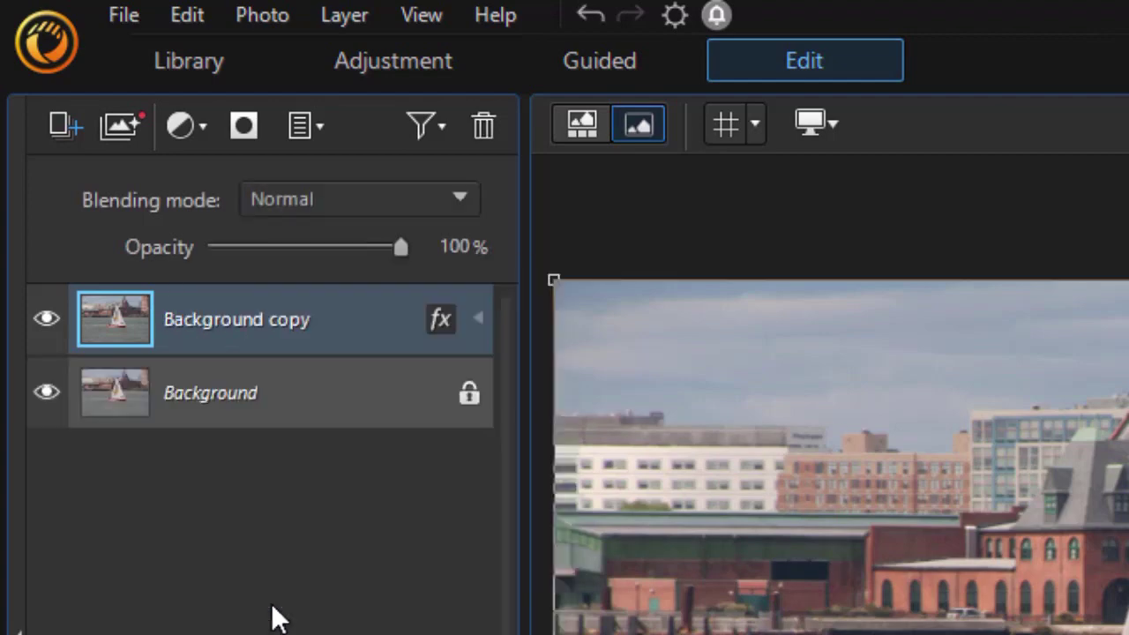
click(45, 392)
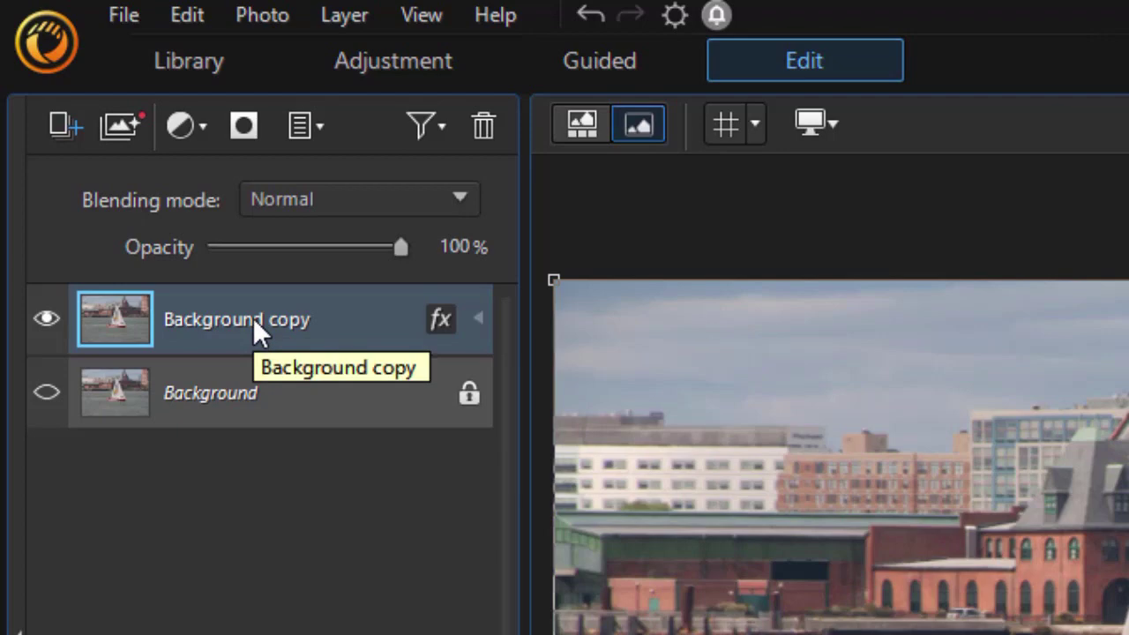
- Rename the copied layer to 'Main picture'
double_click(253, 317)
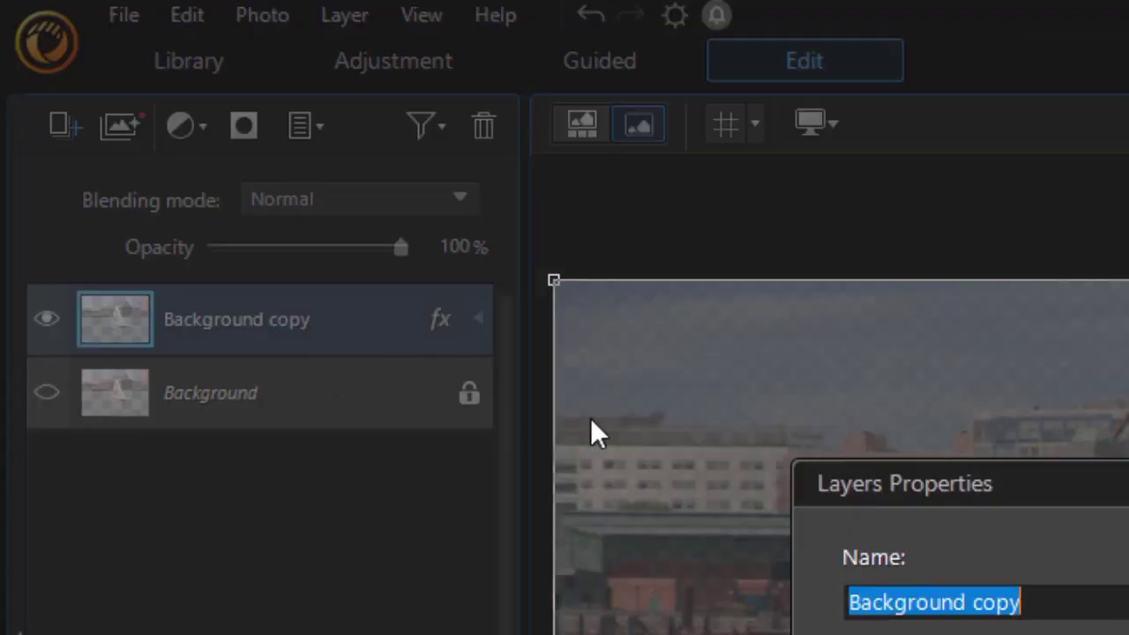
text(Ma)
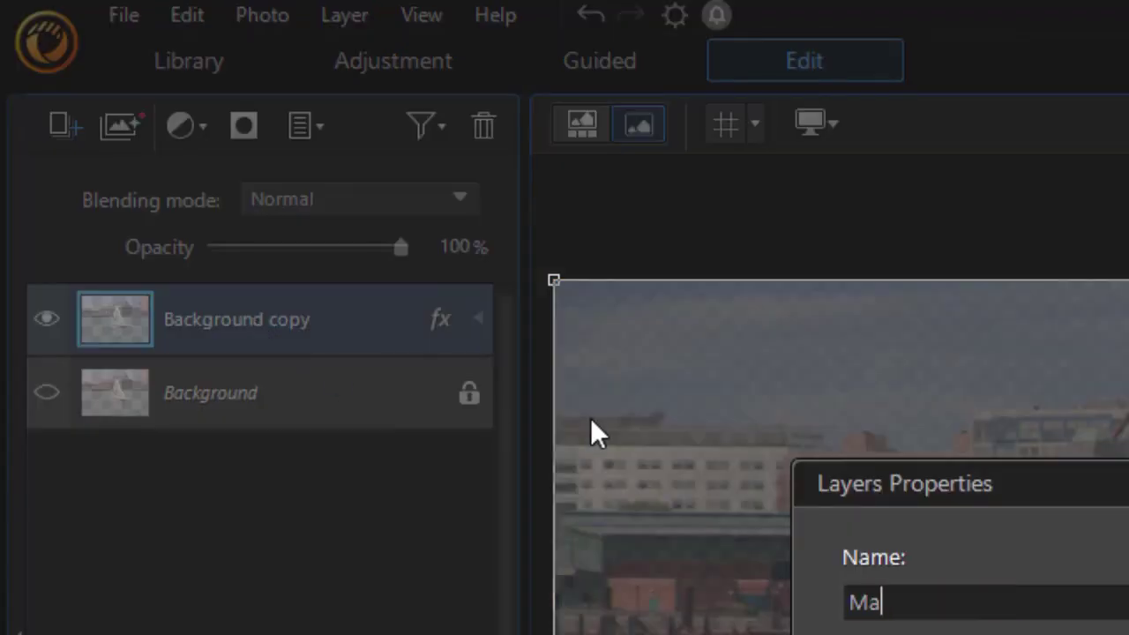
text(in picture)
key(Return)
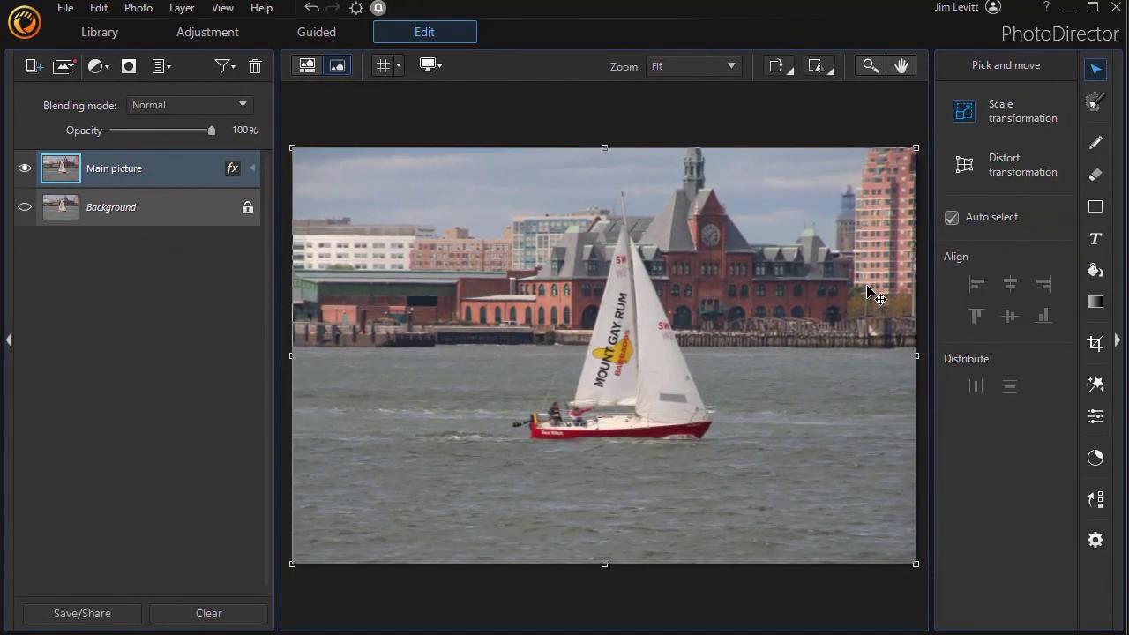
click(1096, 104)
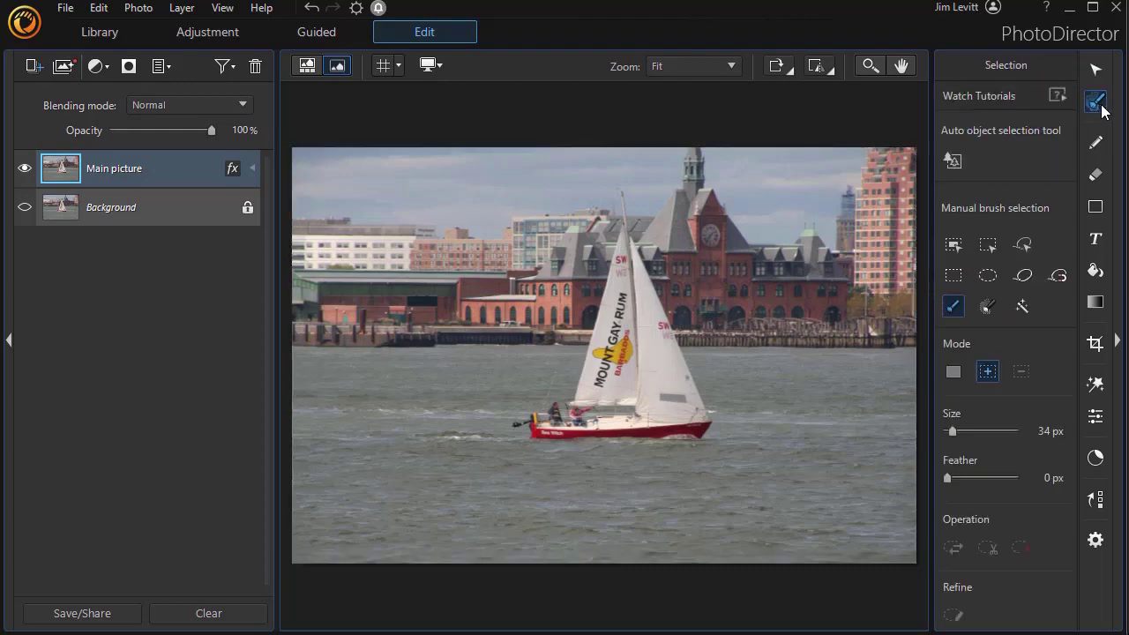
- Select a rectangle left of the sailboat and add a layer mask from it
click(955, 276)
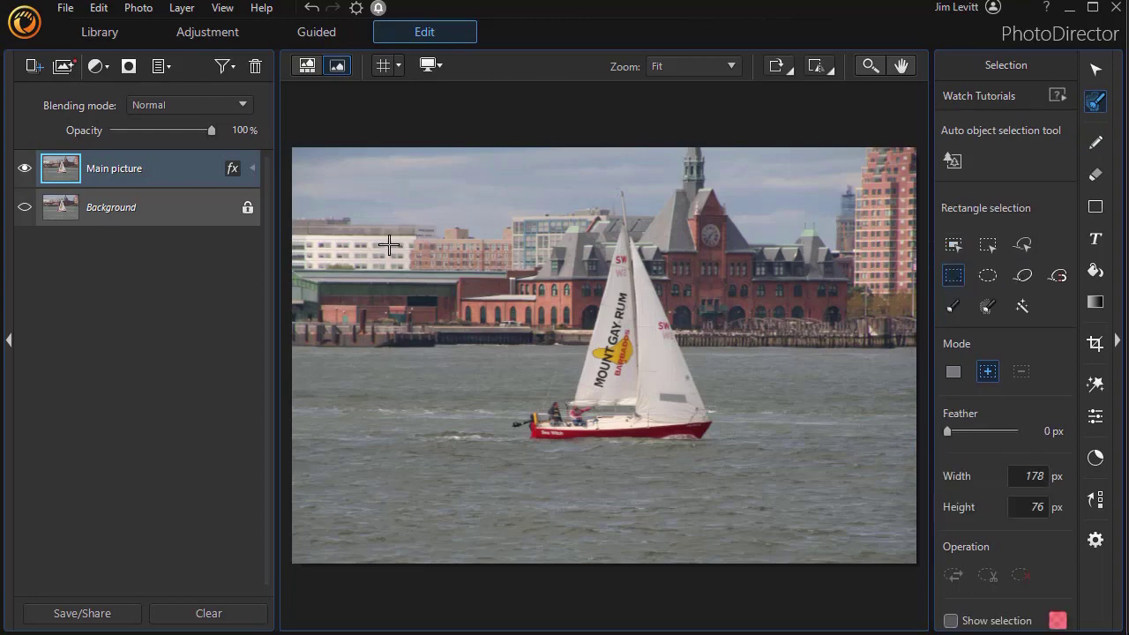
drag(389, 244, 518, 383)
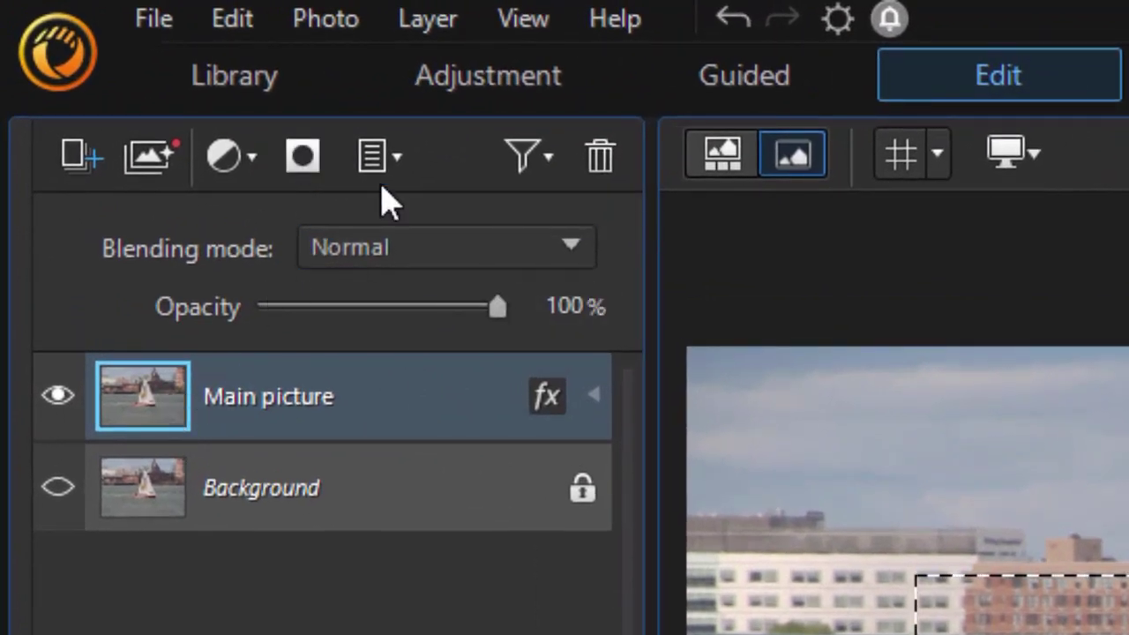
click(310, 168)
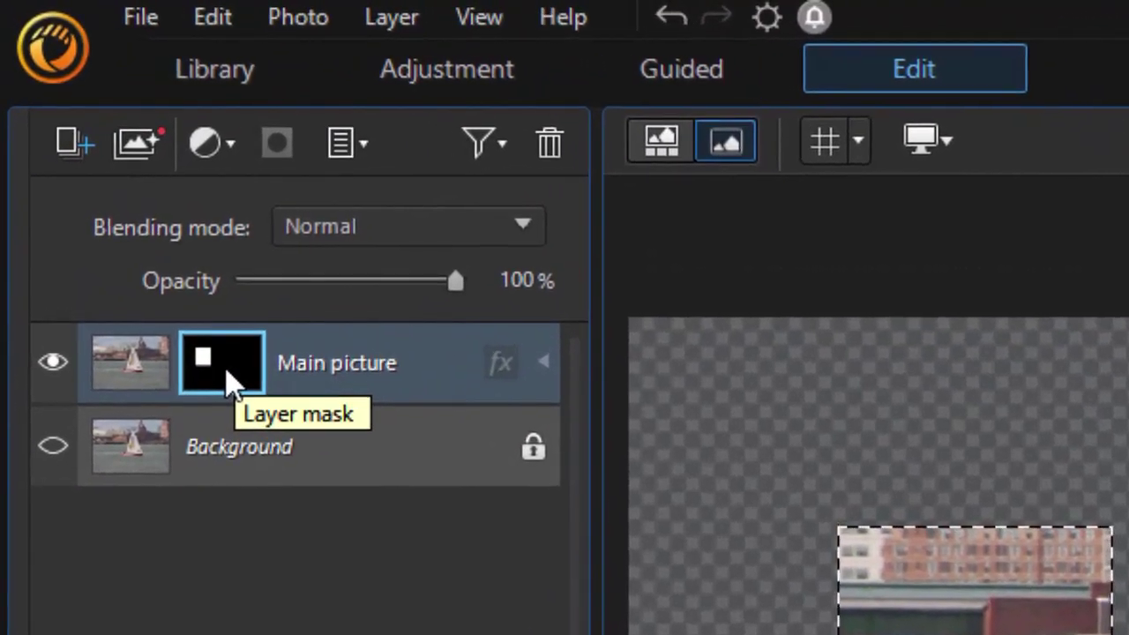
- Invert the mask to cut the rectangular hole, deselect, and briefly toggle Background to check it
right_click(231, 383)
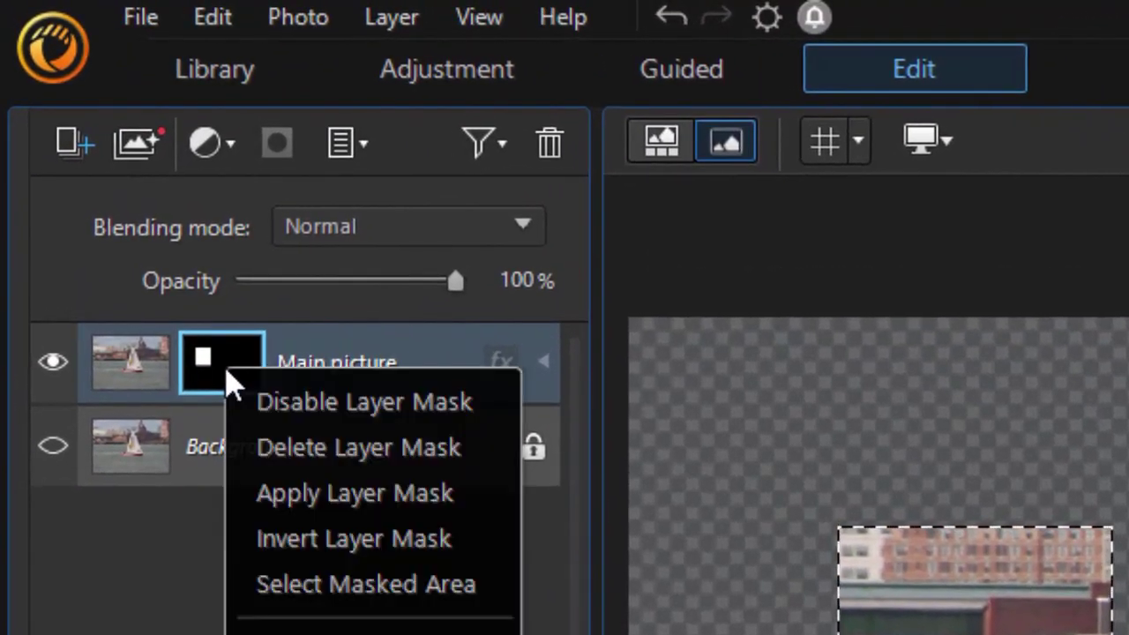
click(325, 548)
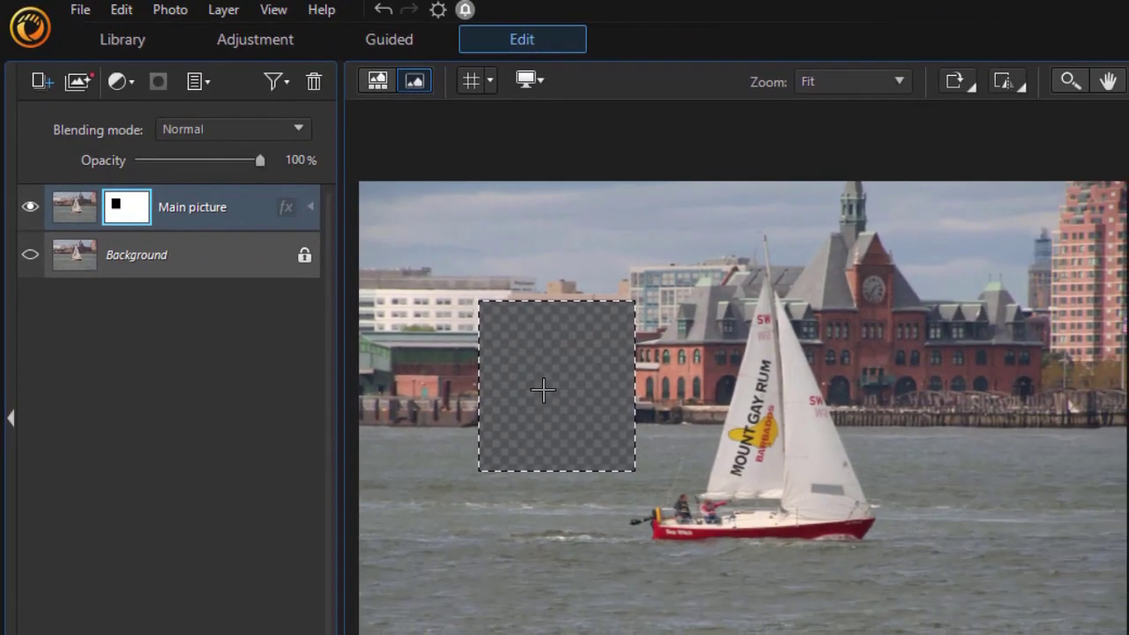
click(564, 398)
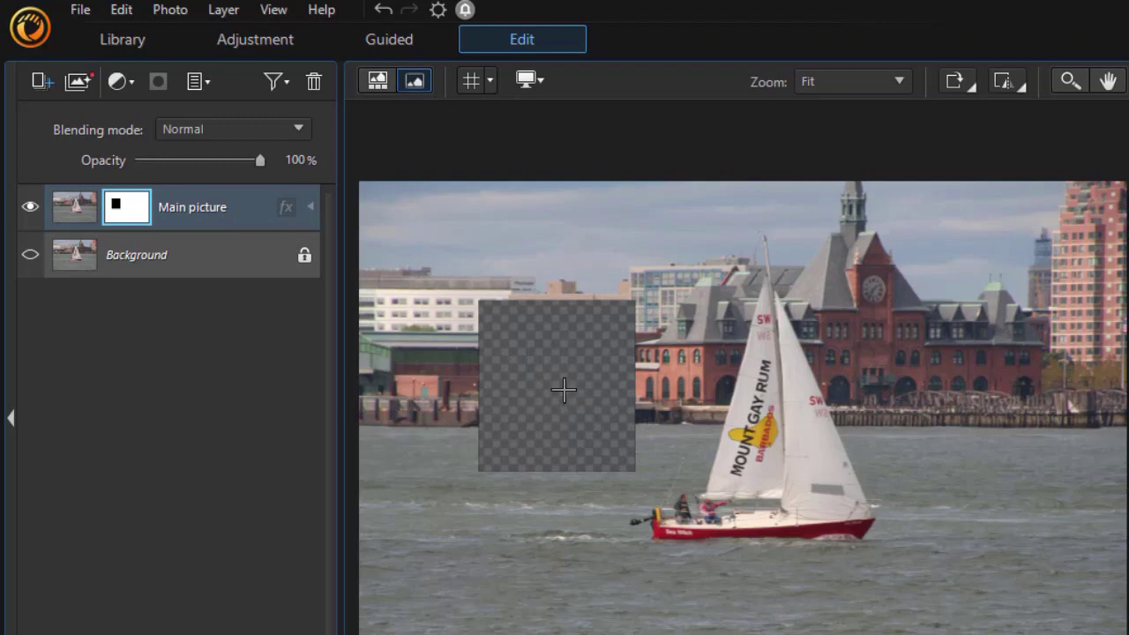
click(30, 257)
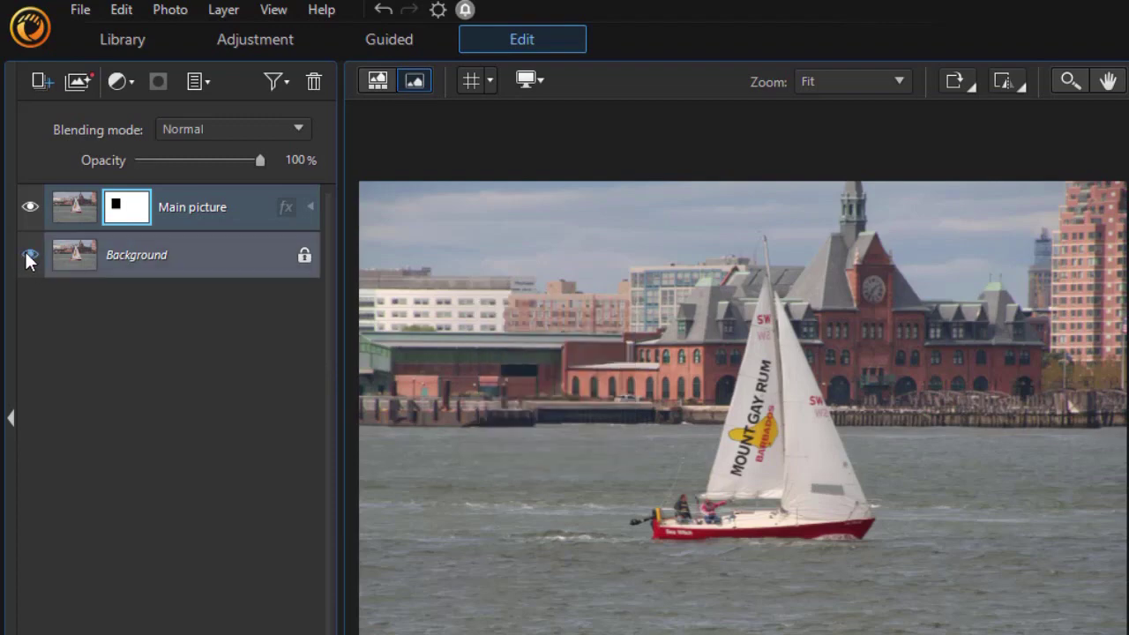
click(30, 257)
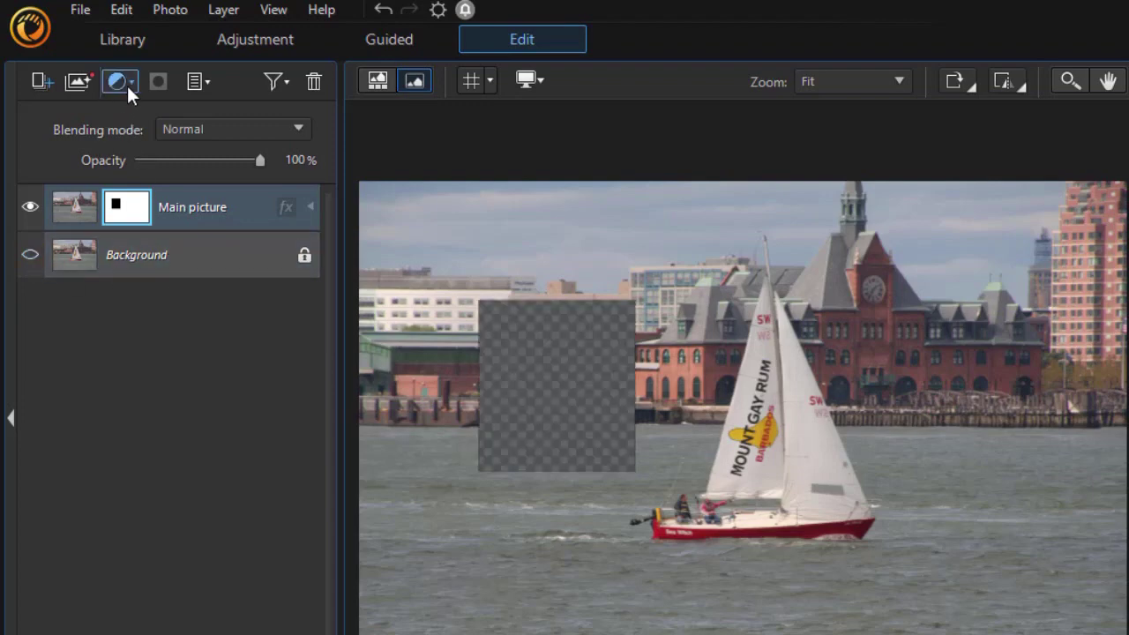
- Add a bright green solid-colour fill layer
click(52, 81)
mouse_move(105, 247)
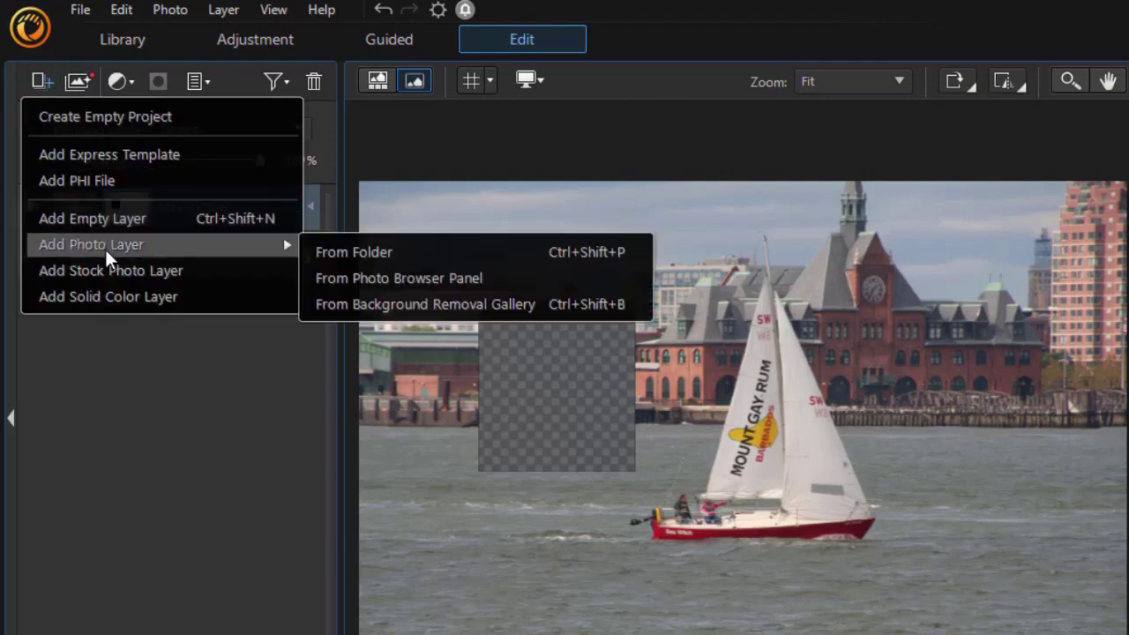
click(114, 297)
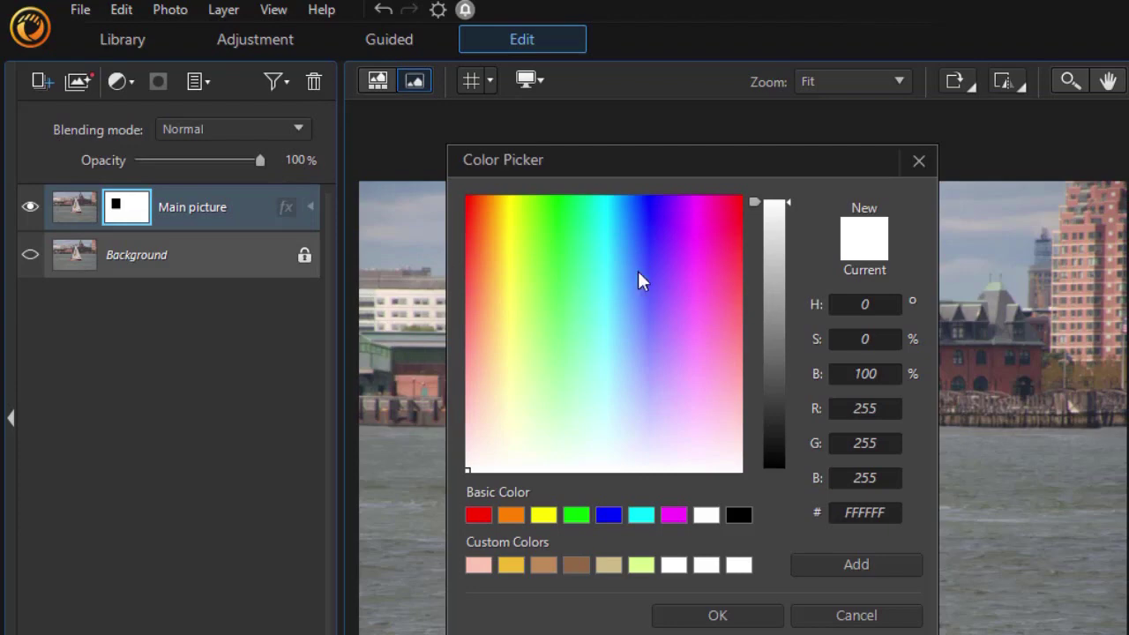
click(560, 274)
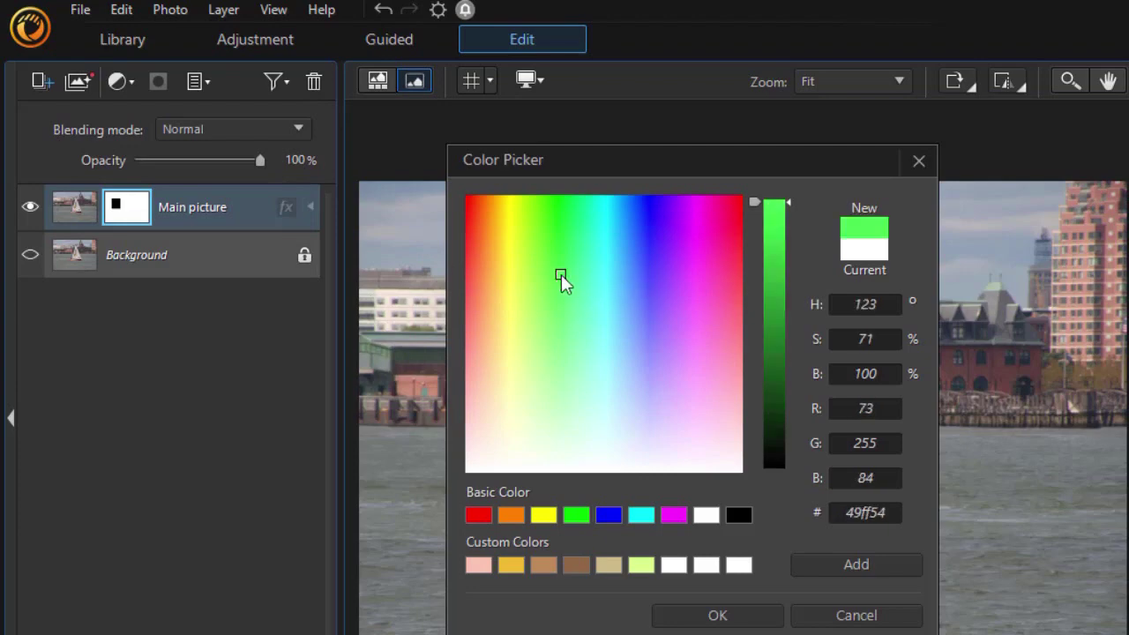
click(718, 616)
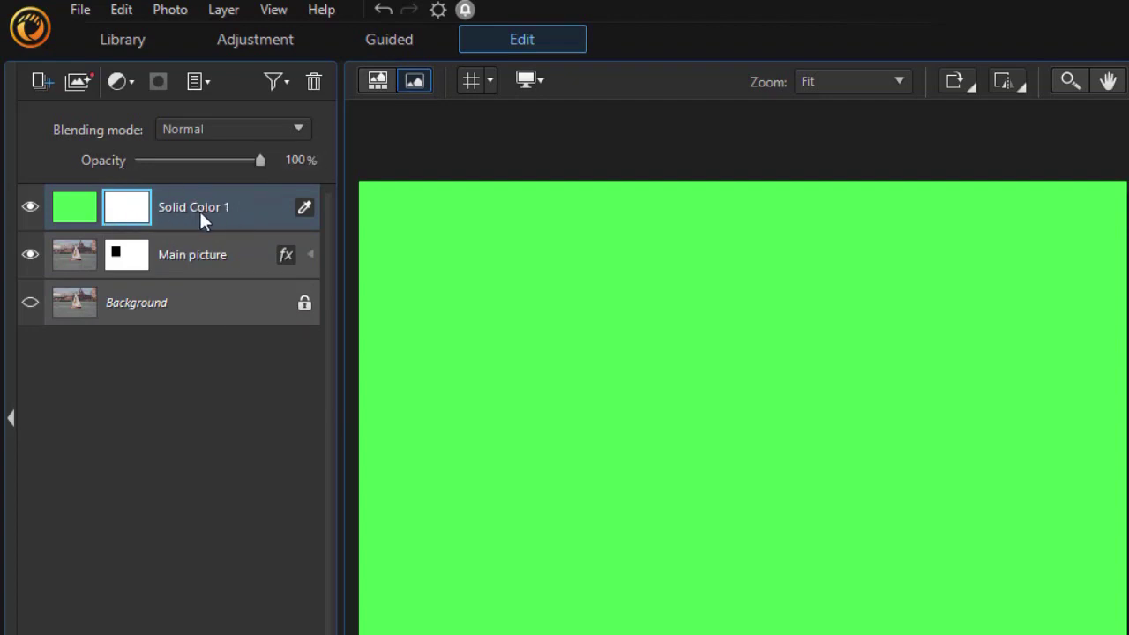
- Move Solid Color 1 below Main picture and toggle Main picture to check the green hole
drag(199, 212, 206, 266)
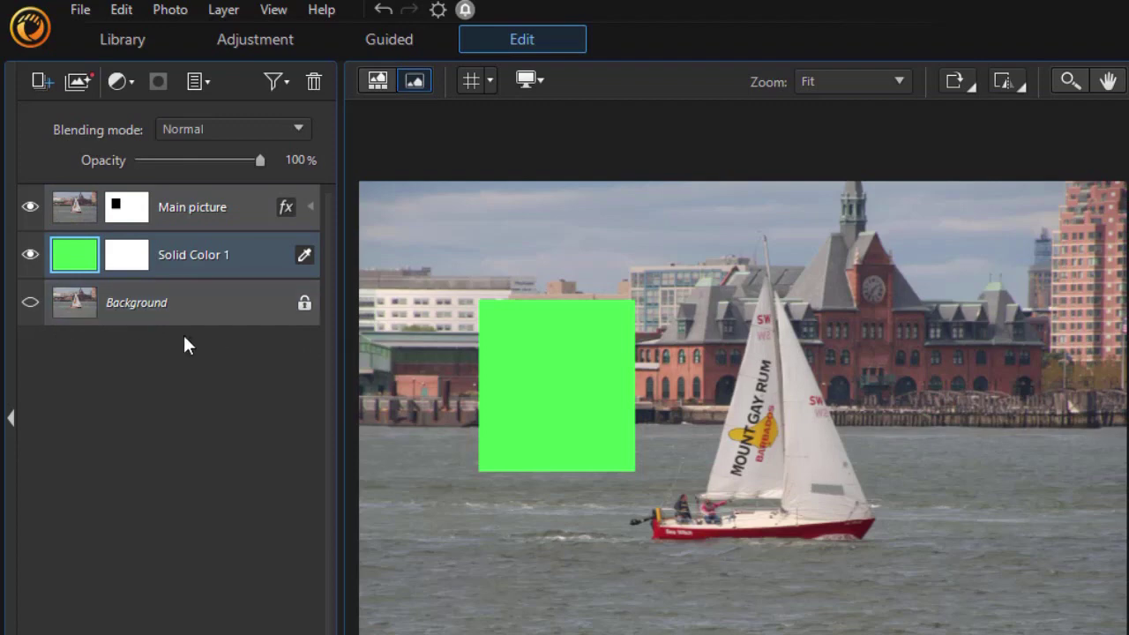
click(33, 203)
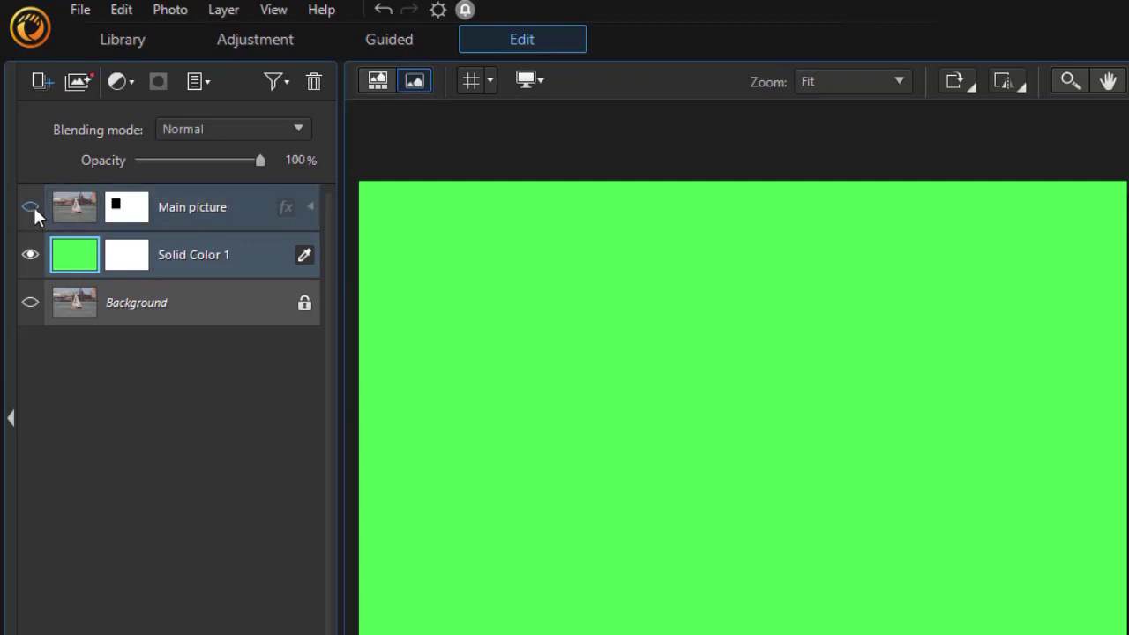
click(32, 205)
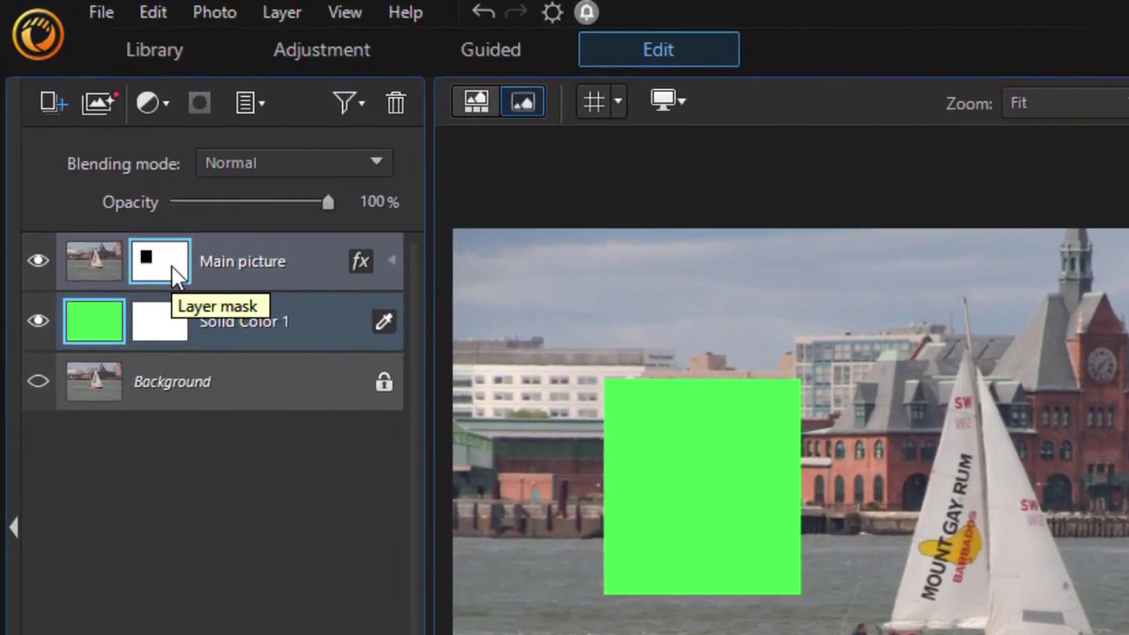
right_click(137, 214)
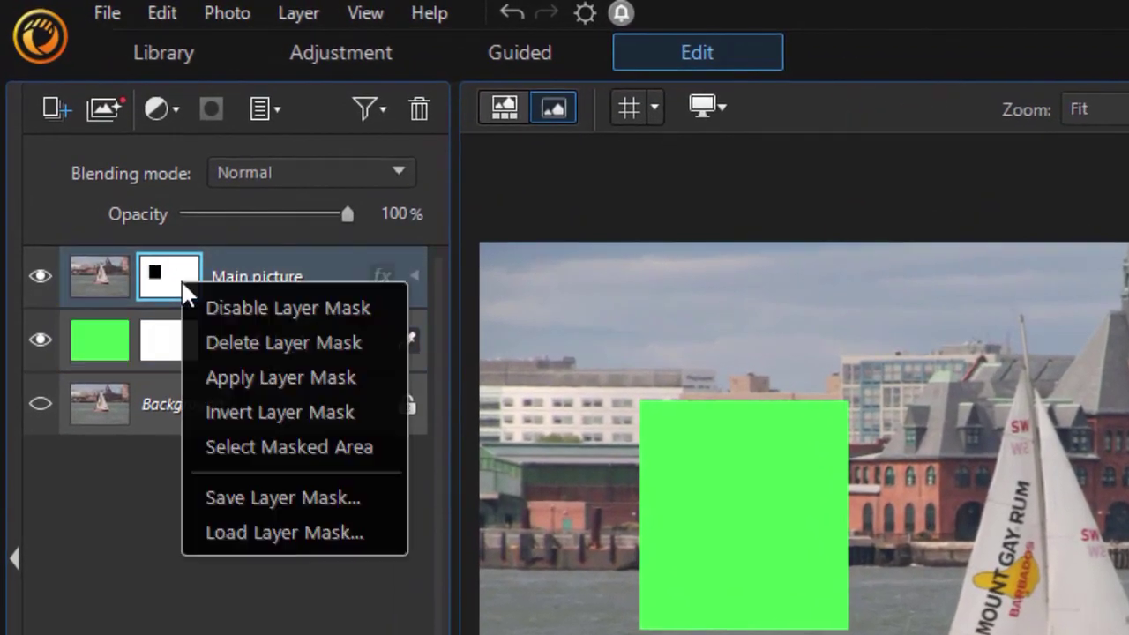
click(237, 305)
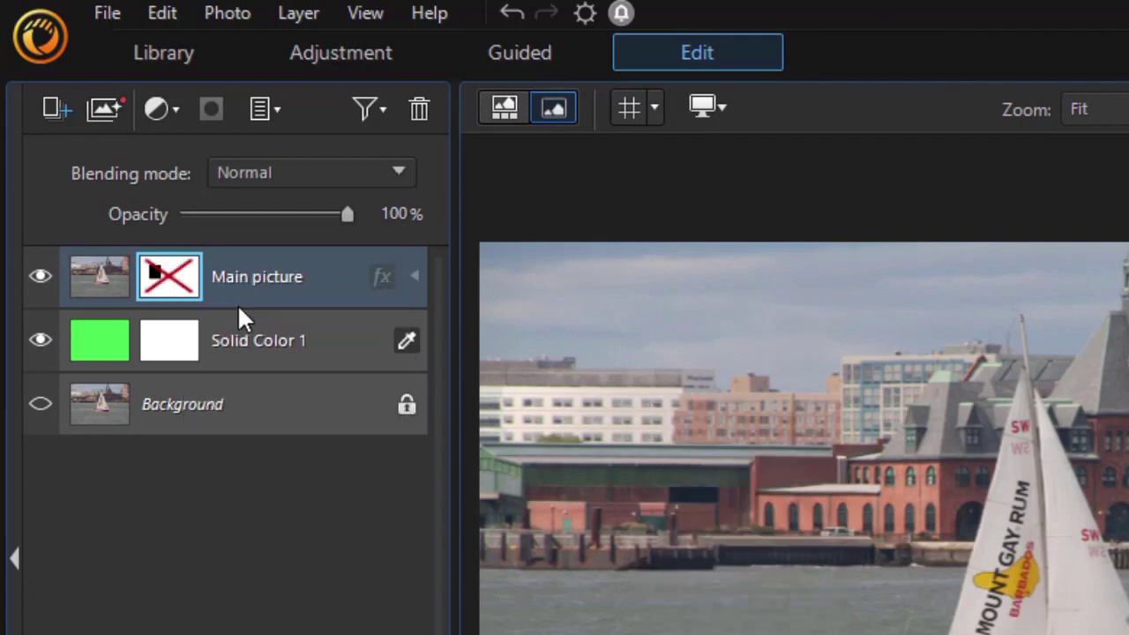
click(121, 279)
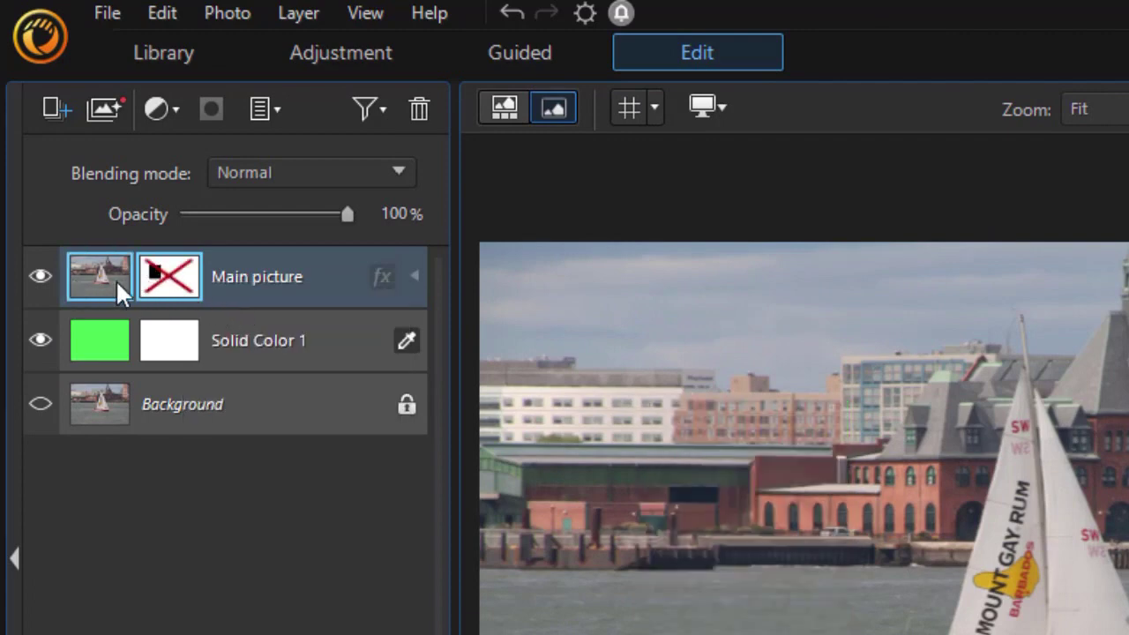
click(166, 282)
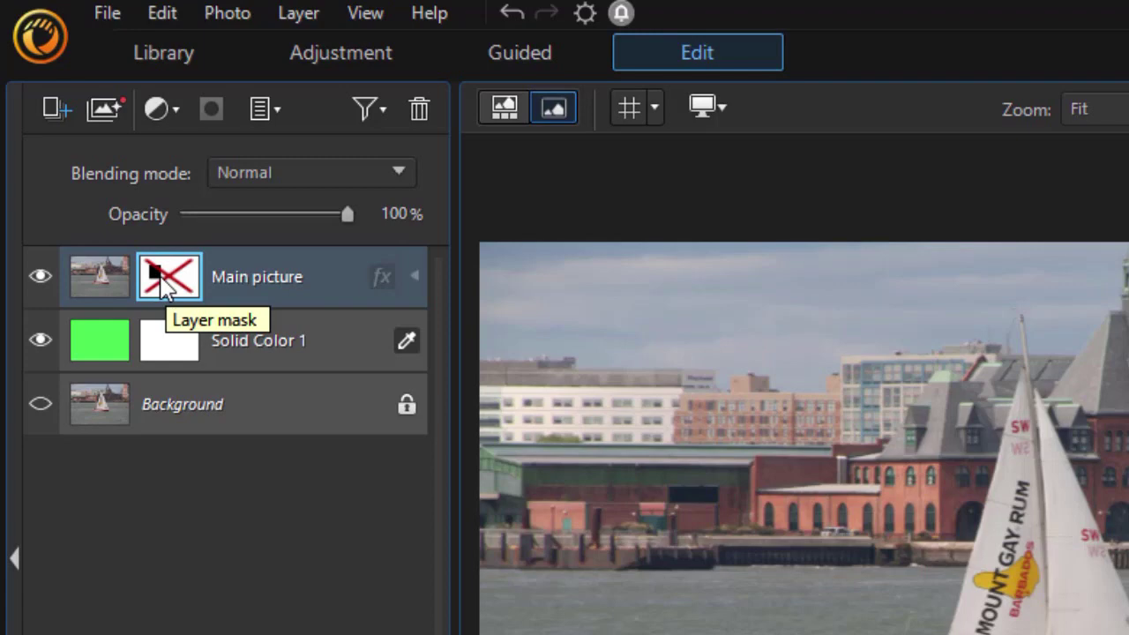
right_click(160, 276)
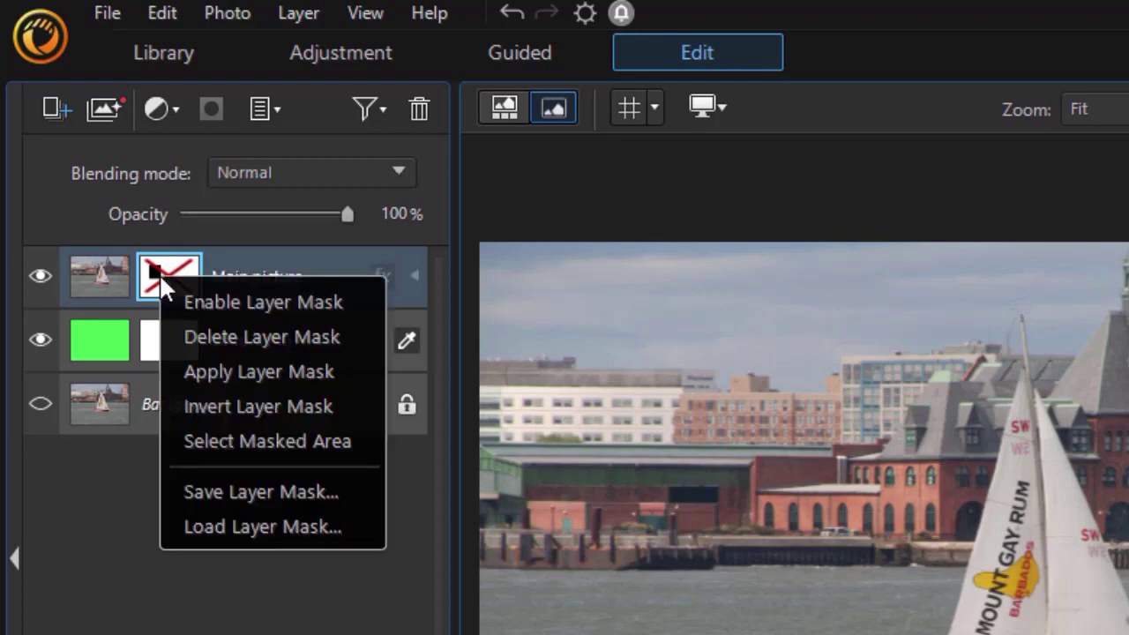
click(217, 301)
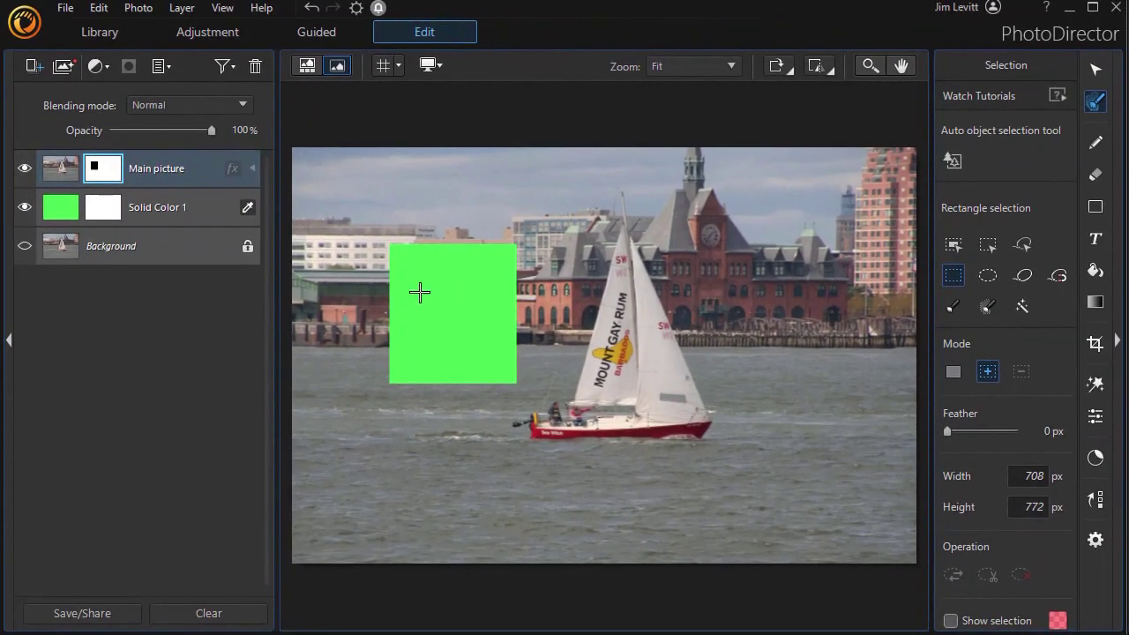
- Cut an elliptical hole in the mask over the building's right wing
key(m)
drag(720, 231, 872, 342)
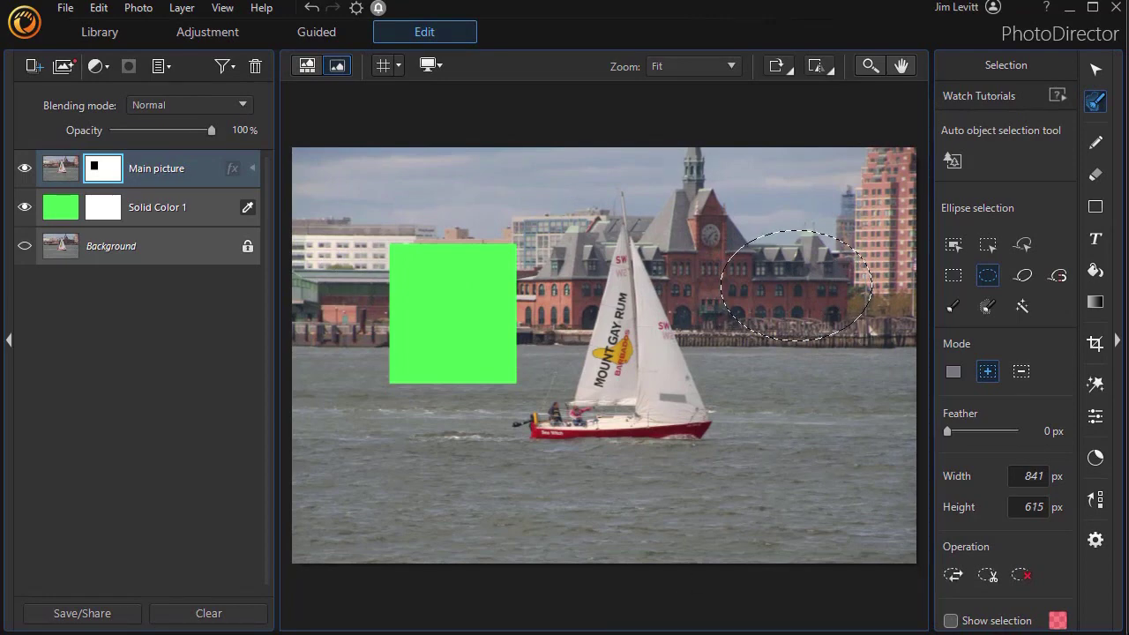
key(Delete)
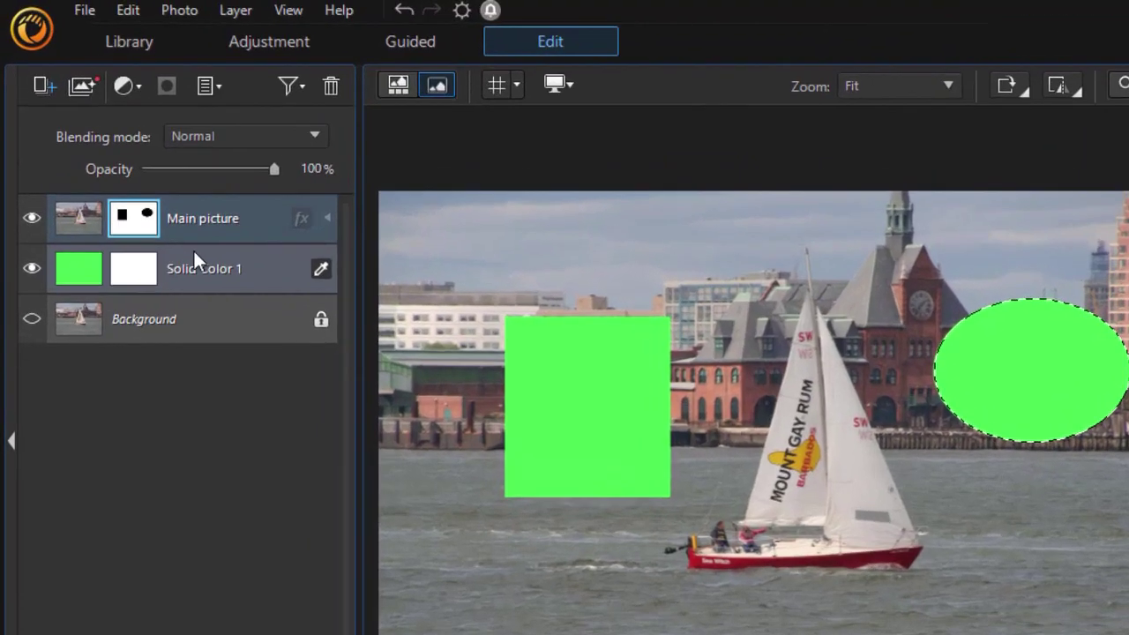
- Select the clock-tower spire and fill it as a hole in the mask
click(67, 170)
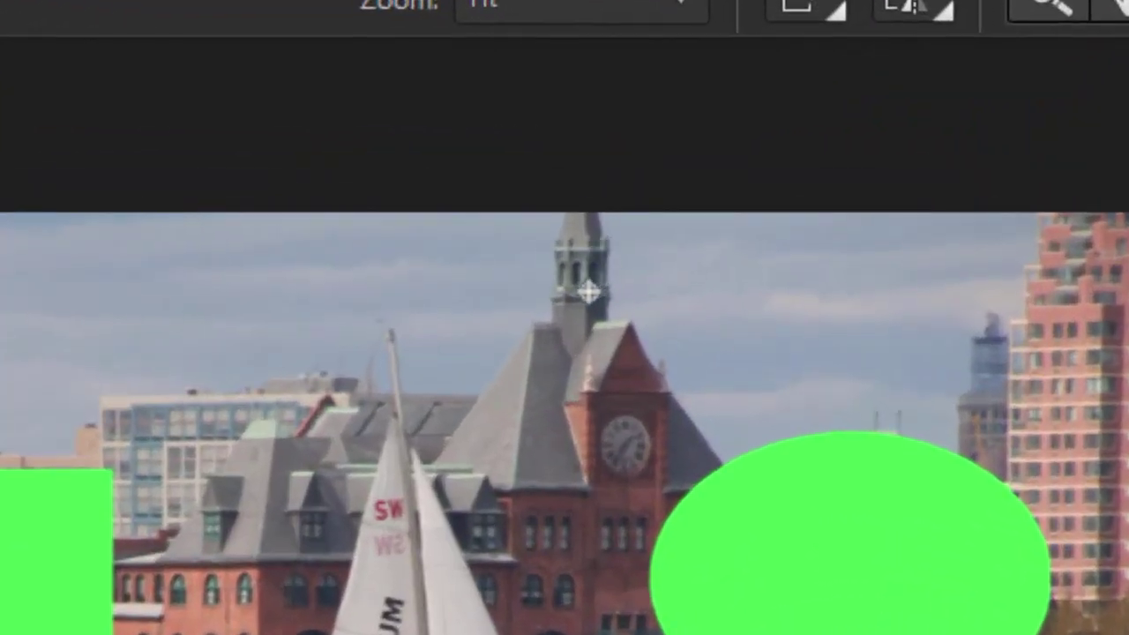
mouse_move(587, 292)
mouse_down()
mouse_move(579, 236)
mouse_move(575, 302)
mouse_up()
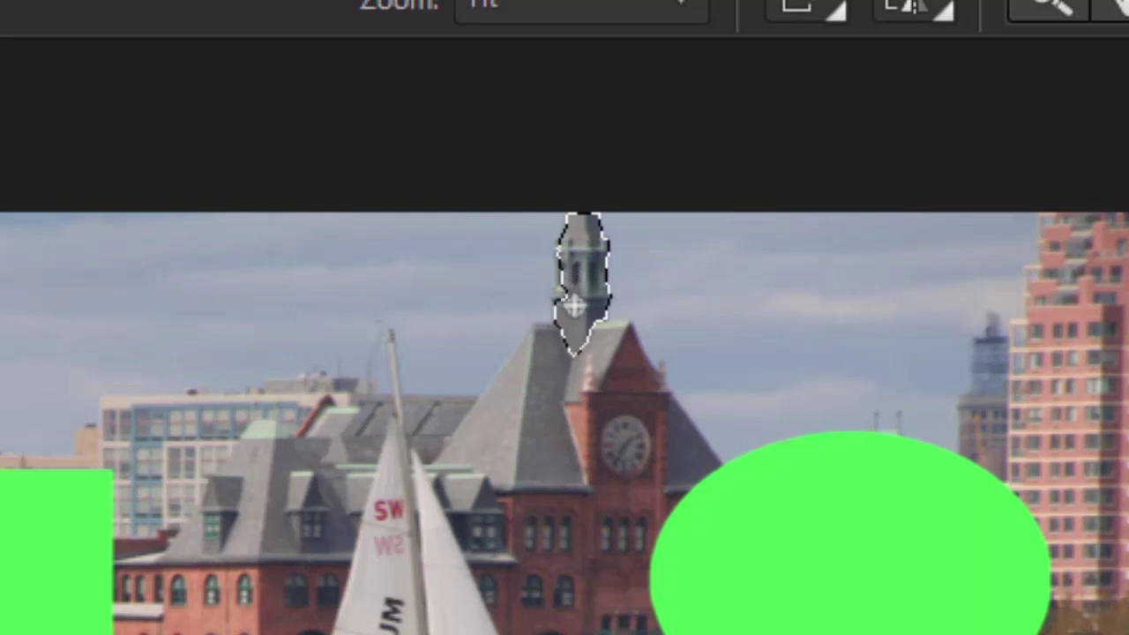
drag(564, 316, 570, 297)
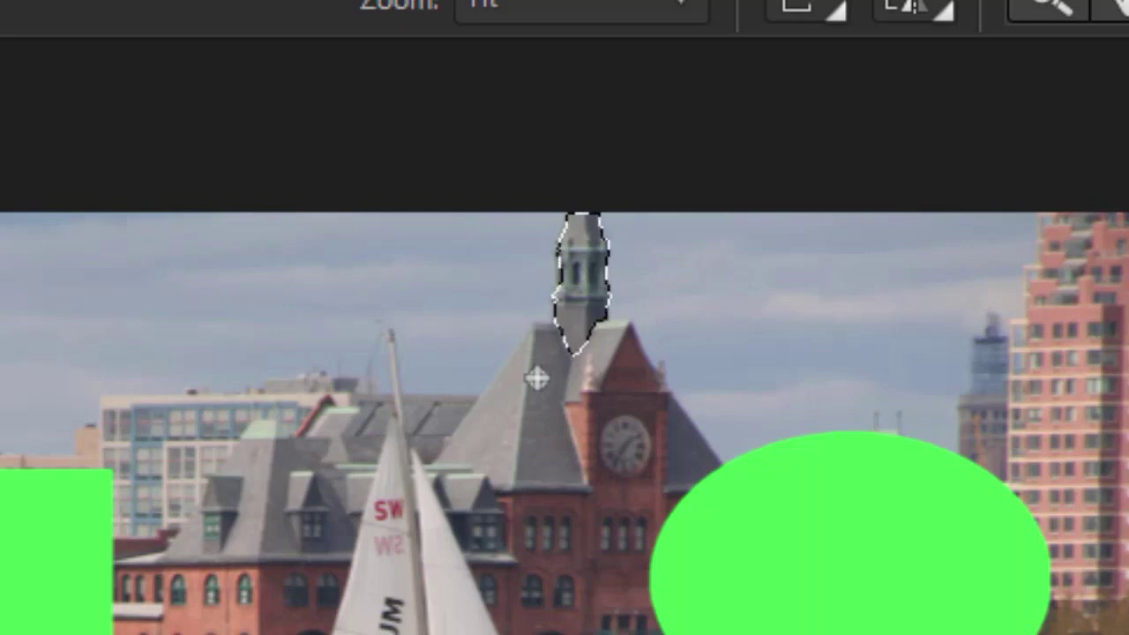
key(alt+BackSpace)
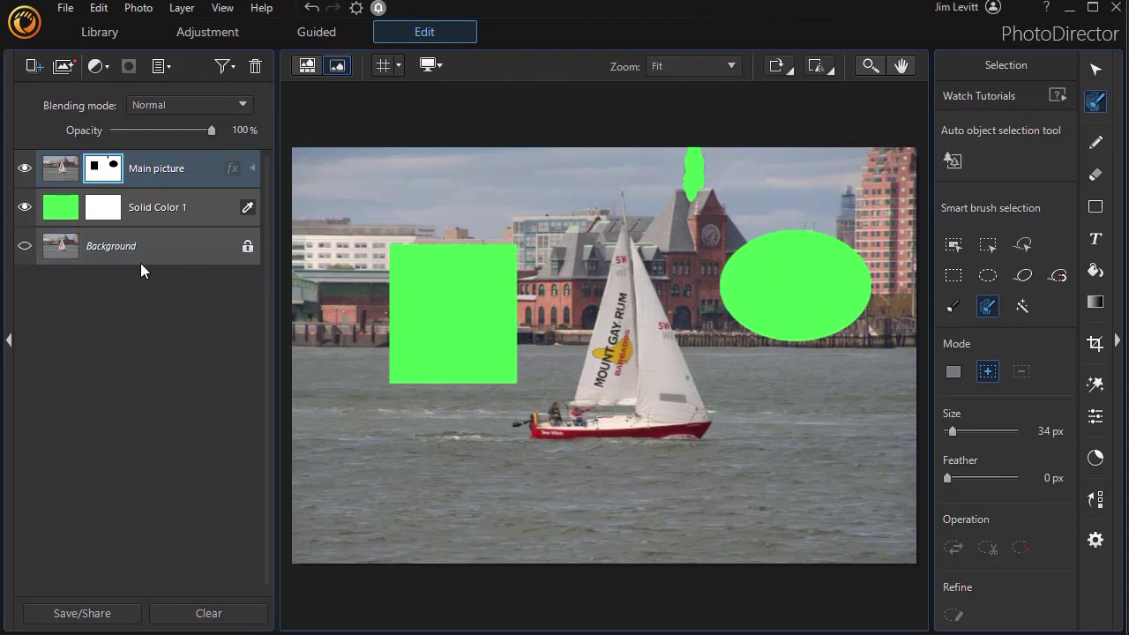
click(45, 70)
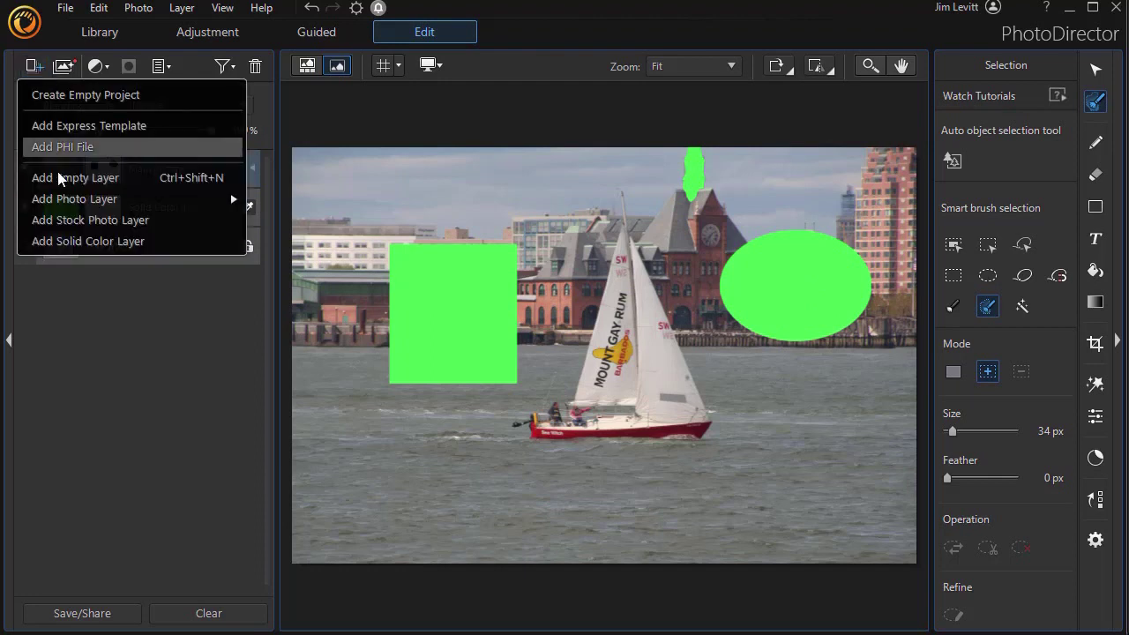
- Add cornfield.JPG as a photo layer below Solid Color 1 and hide the green layer
mouse_move(105, 200)
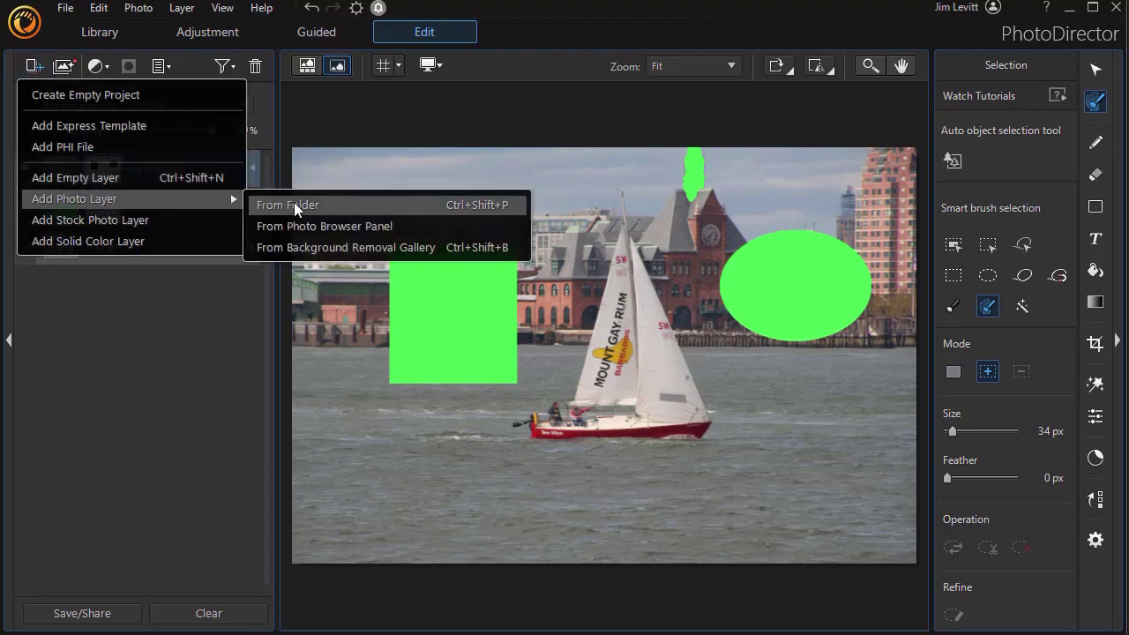
click(293, 202)
double_click(124, 238)
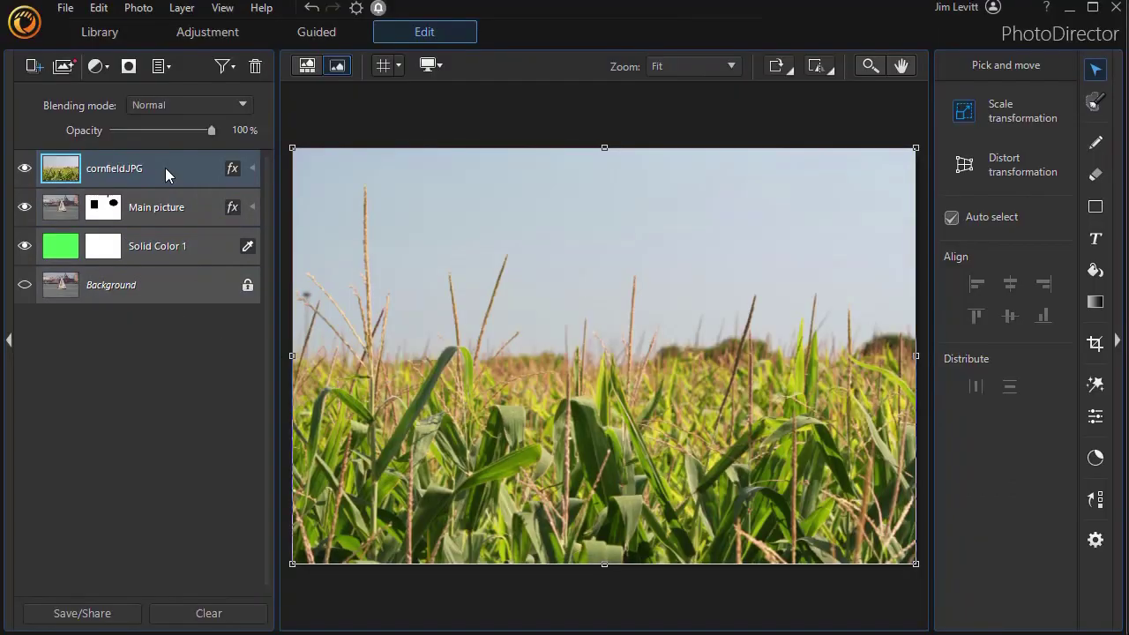
drag(158, 163, 155, 267)
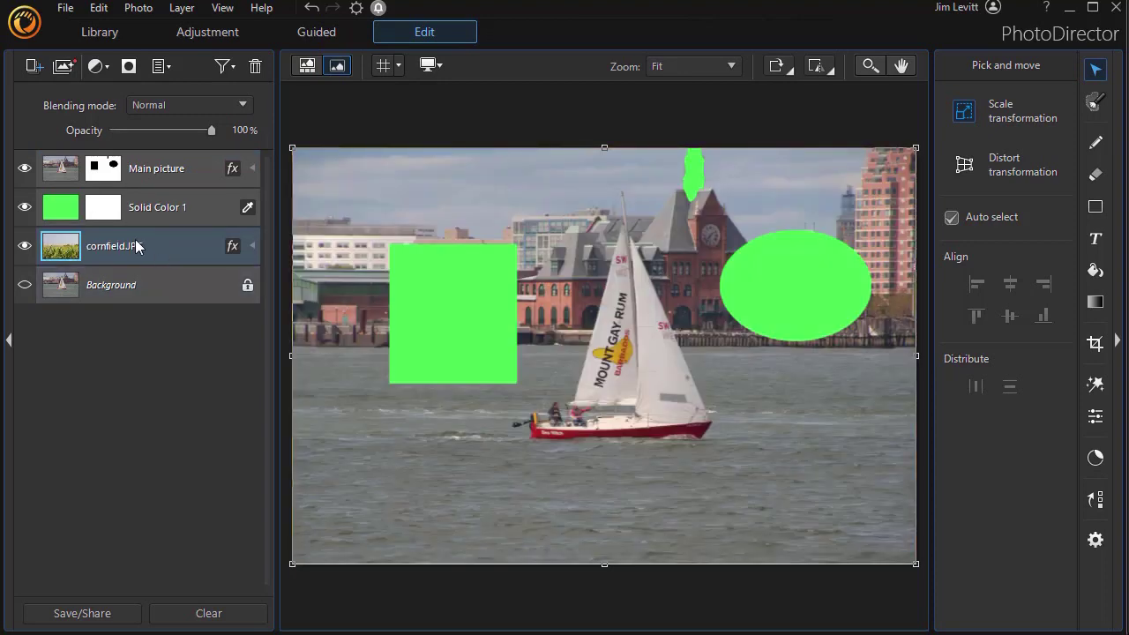
click(24, 208)
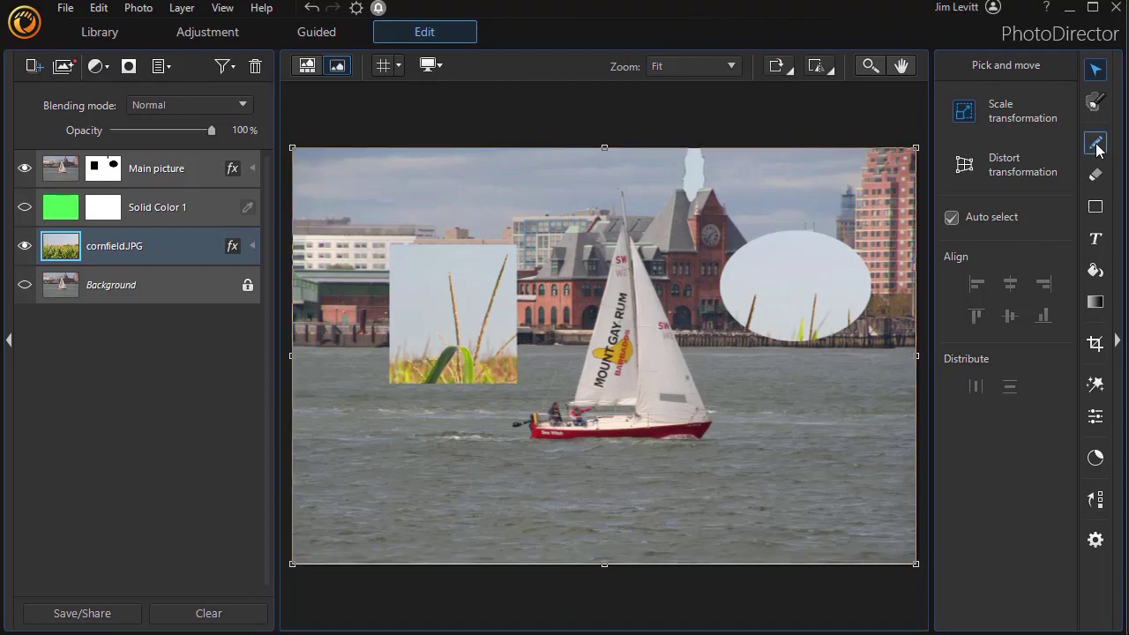
click(110, 175)
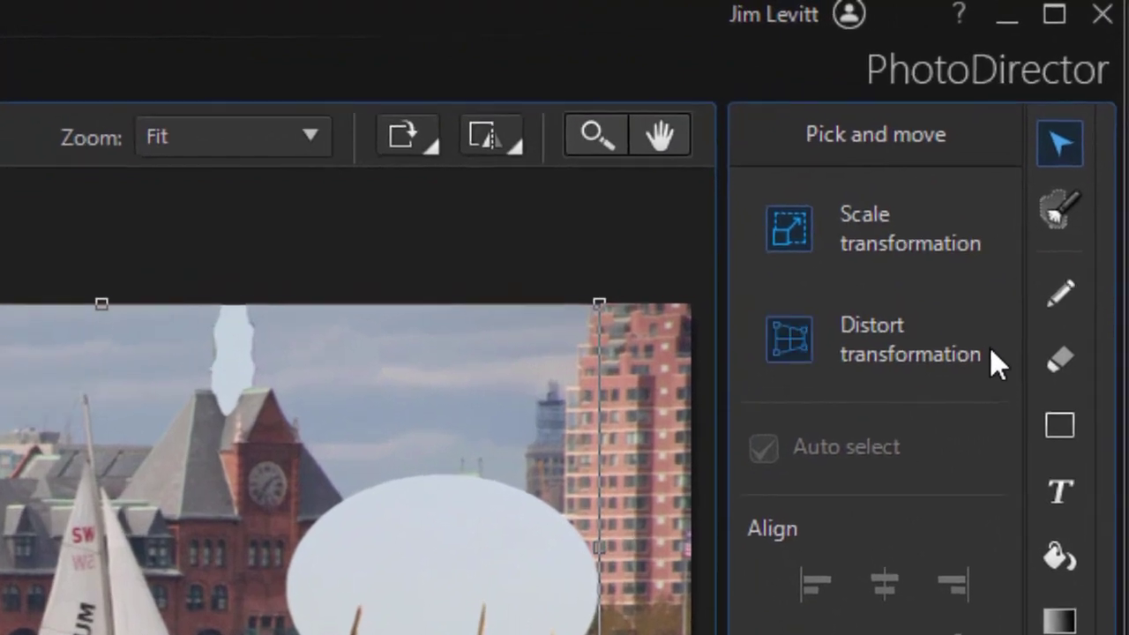
- With the Pen enlarged to 107 px, paint two holes on the water right of and below the boat
click(1057, 296)
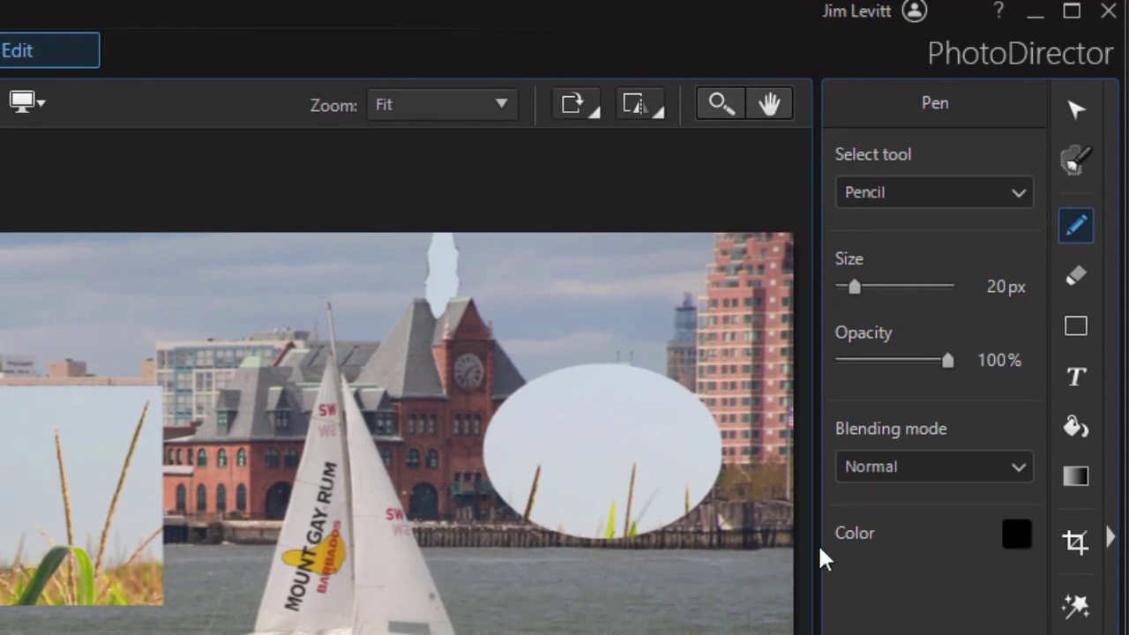
drag(855, 289, 919, 279)
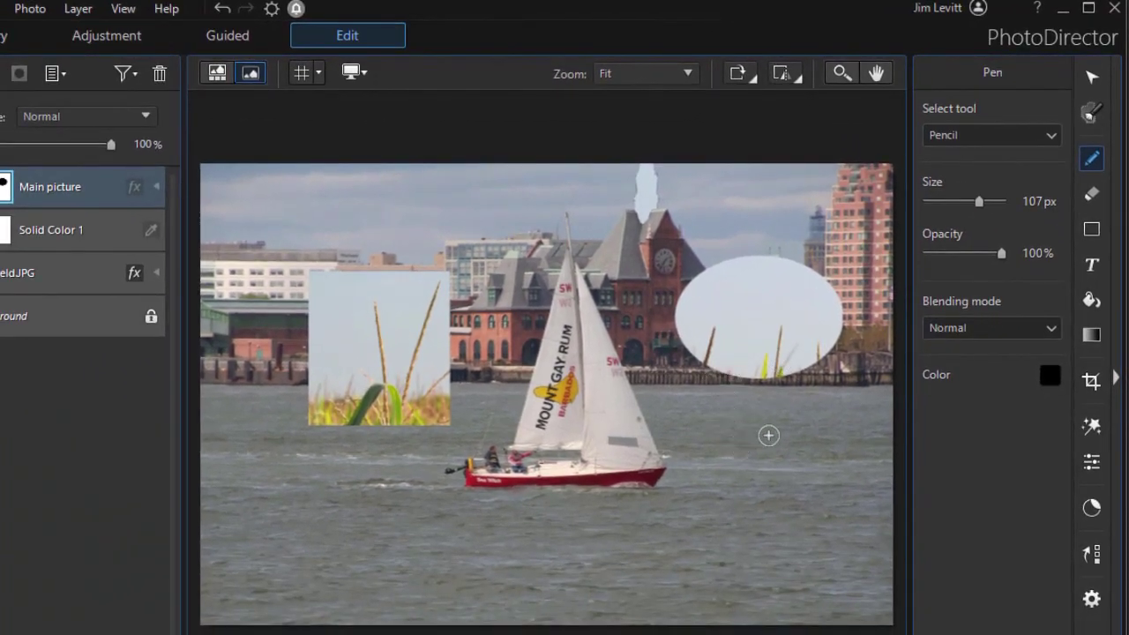
mouse_move(768, 435)
mouse_down()
mouse_move(770, 469)
mouse_move(781, 455)
mouse_move(751, 455)
mouse_move(741, 478)
mouse_move(802, 453)
mouse_move(818, 413)
mouse_move(763, 442)
mouse_move(817, 436)
mouse_move(819, 476)
mouse_move(795, 465)
mouse_move(755, 478)
mouse_move(781, 462)
mouse_move(762, 431)
mouse_move(778, 451)
mouse_move(731, 457)
mouse_move(731, 484)
mouse_move(772, 431)
mouse_move(755, 467)
mouse_move(763, 437)
mouse_move(830, 416)
mouse_move(744, 428)
mouse_move(810, 455)
mouse_move(741, 488)
mouse_move(851, 498)
mouse_move(747, 504)
mouse_move(842, 481)
mouse_move(883, 434)
mouse_move(862, 488)
mouse_move(871, 498)
mouse_move(888, 433)
mouse_move(871, 436)
mouse_move(878, 481)
mouse_move(891, 443)
mouse_move(870, 478)
mouse_move(874, 511)
mouse_move(805, 437)
mouse_move(745, 490)
mouse_up()
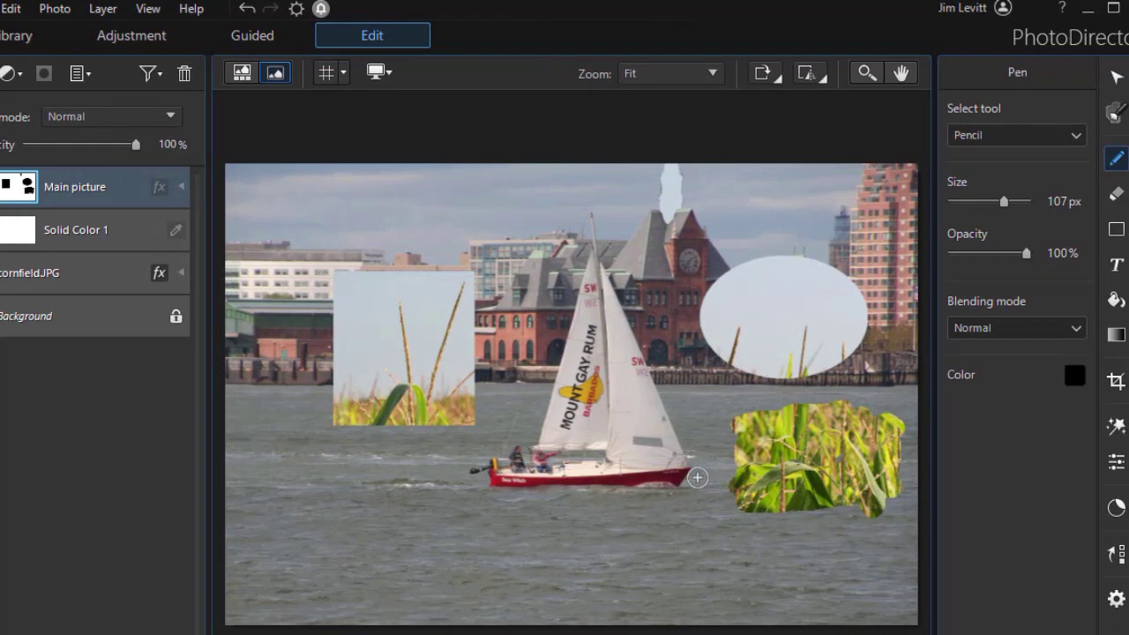
mouse_move(697, 478)
mouse_down()
mouse_move(662, 506)
mouse_move(450, 497)
mouse_move(670, 514)
mouse_move(569, 521)
mouse_move(566, 537)
mouse_move(669, 536)
mouse_move(531, 540)
mouse_move(613, 544)
mouse_move(572, 563)
mouse_move(688, 512)
mouse_up()
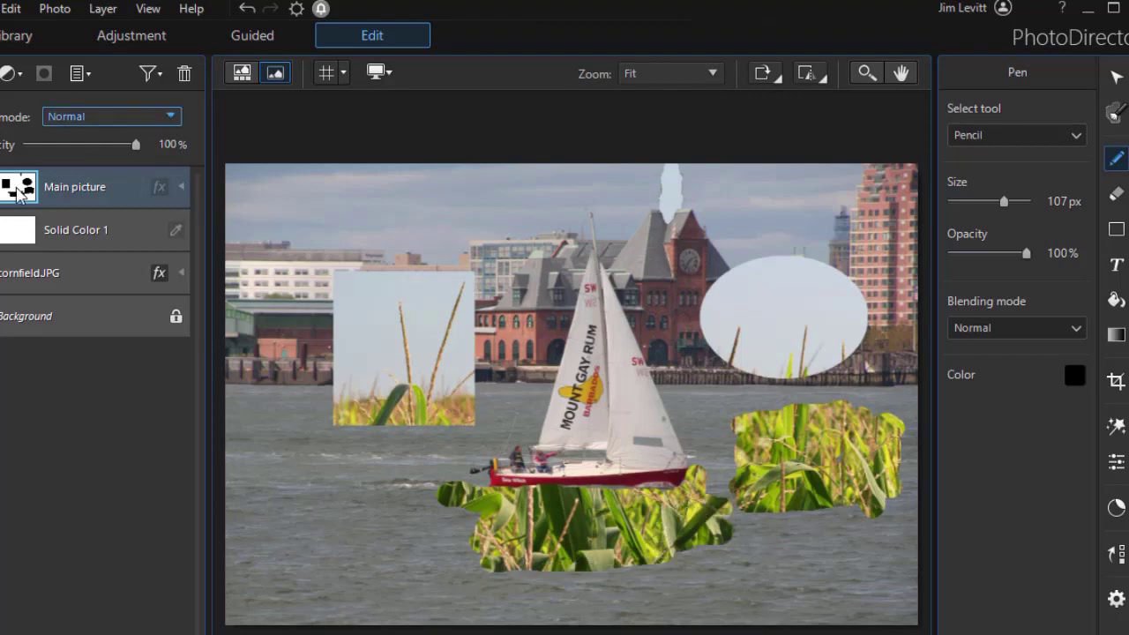
click(19, 189)
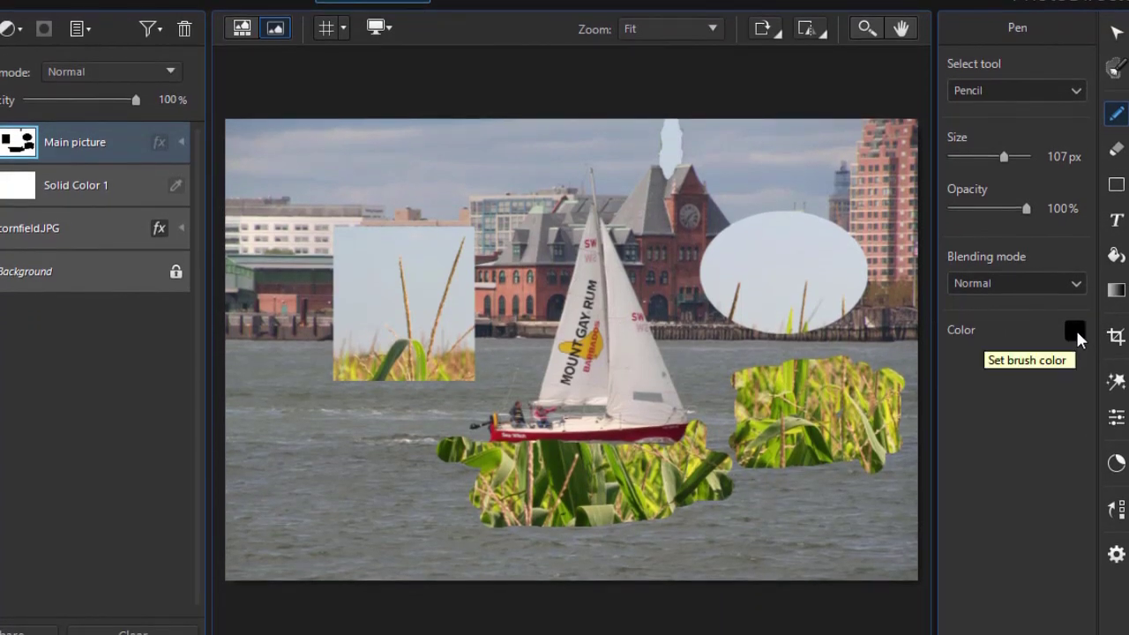
click(1075, 329)
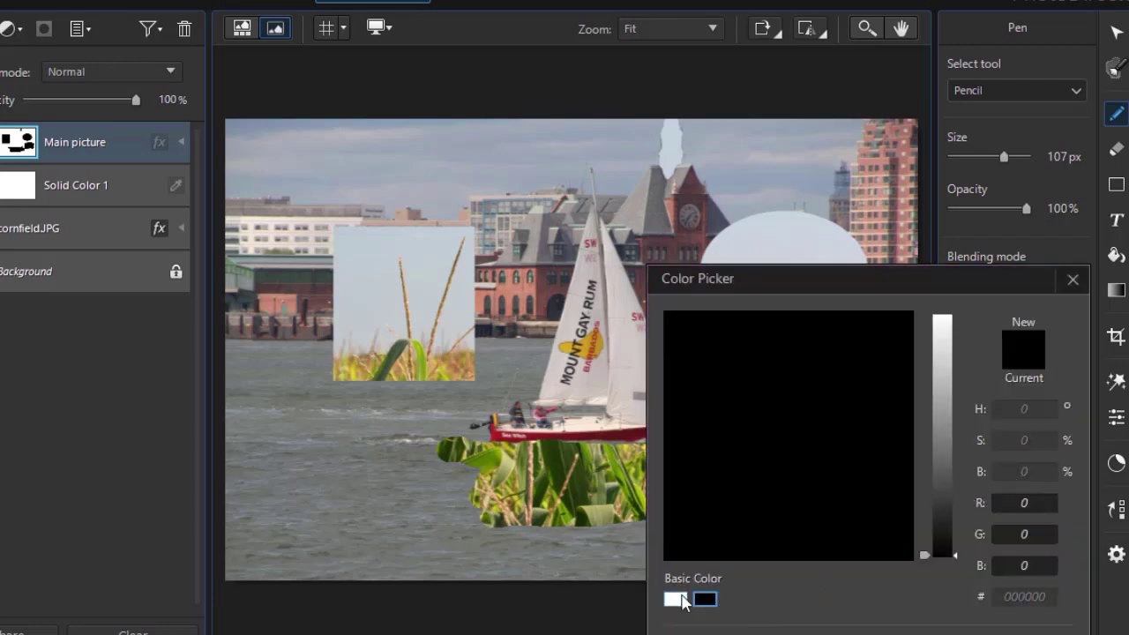
- Paint white over part of a corn patch and the ellipse's right side to shrink them
click(676, 600)
click(832, 628)
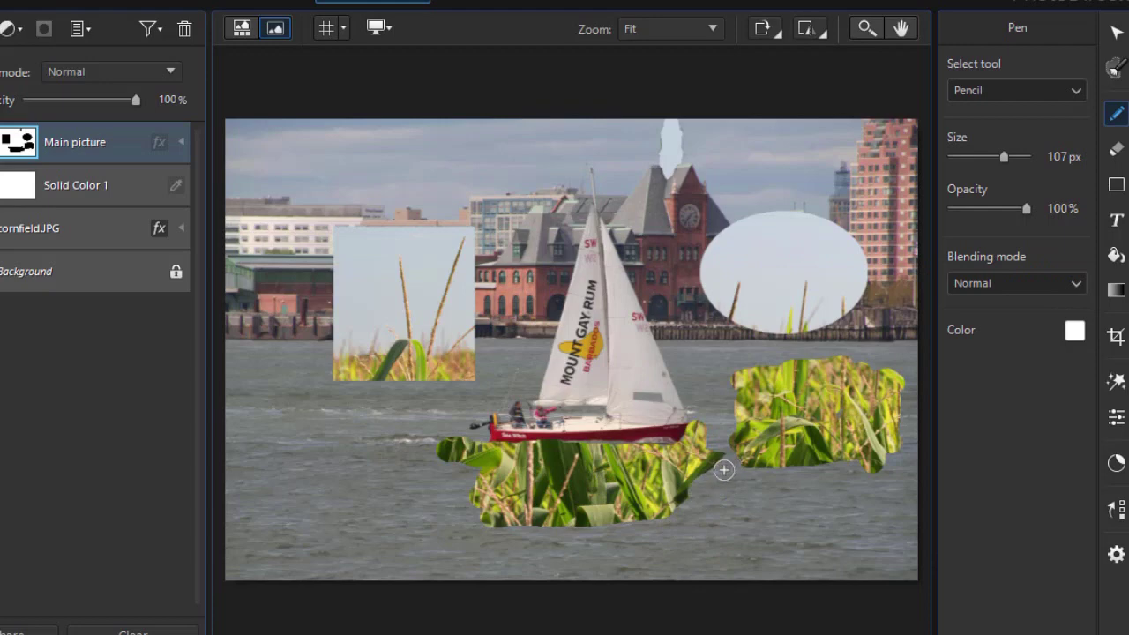
mouse_move(724, 468)
mouse_down()
mouse_move(681, 465)
mouse_move(686, 488)
mouse_move(661, 522)
mouse_move(691, 473)
mouse_move(675, 483)
mouse_move(771, 479)
mouse_move(841, 438)
mouse_move(824, 446)
mouse_move(875, 458)
mouse_move(888, 353)
mouse_move(905, 369)
mouse_move(895, 452)
mouse_move(895, 389)
mouse_move(858, 433)
mouse_move(857, 361)
mouse_move(864, 432)
mouse_move(836, 370)
mouse_move(752, 370)
mouse_move(834, 394)
mouse_move(814, 395)
mouse_move(856, 377)
mouse_up()
scroll(819, 449, up, 2)
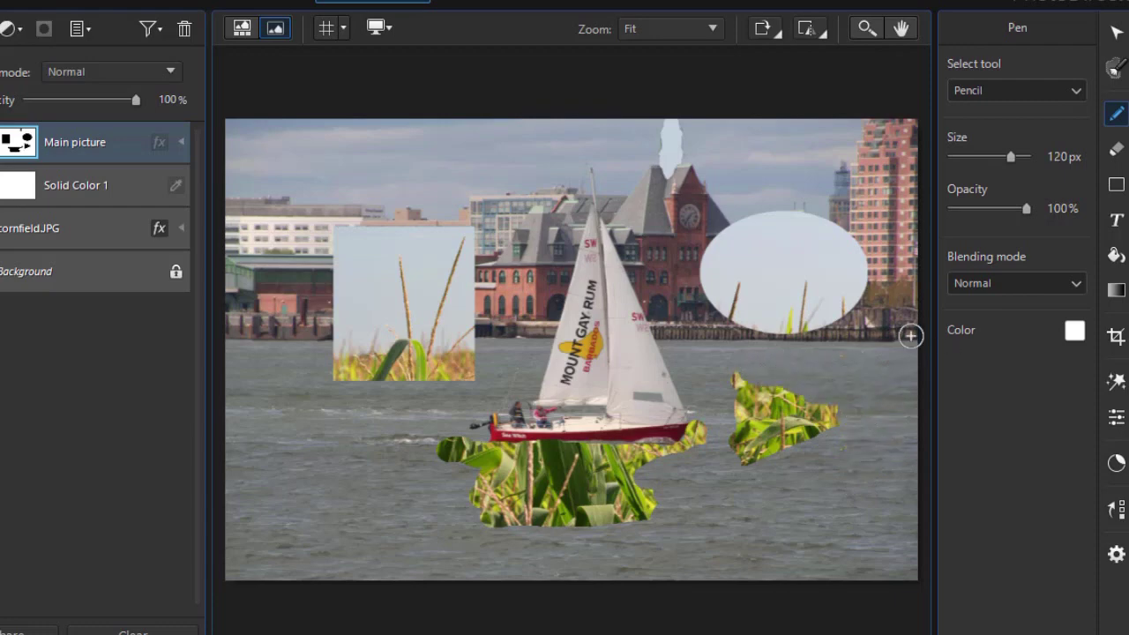
mouse_move(863, 331)
mouse_down()
mouse_move(867, 249)
mouse_move(825, 226)
mouse_move(763, 215)
mouse_move(795, 223)
mouse_move(720, 233)
mouse_move(705, 255)
mouse_move(733, 297)
mouse_move(713, 292)
mouse_move(768, 338)
mouse_move(830, 331)
mouse_move(768, 328)
mouse_move(859, 319)
mouse_move(760, 306)
mouse_move(800, 316)
mouse_up()
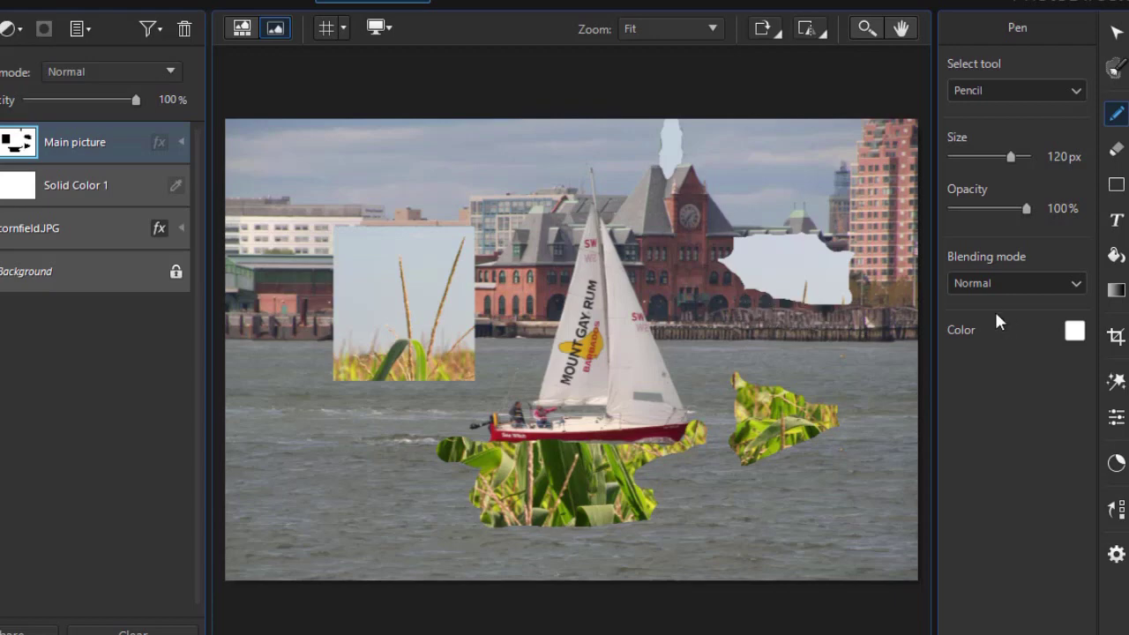
- Switch to the Air Brush in black and paint a soft patch on the water left of the boat
click(1077, 90)
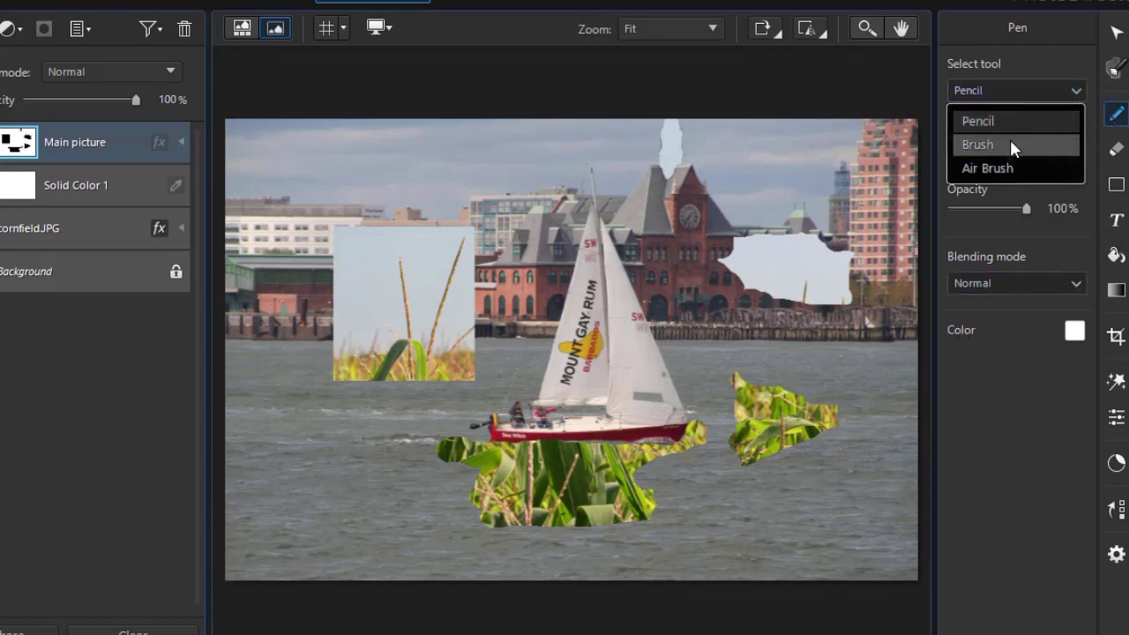
click(1007, 170)
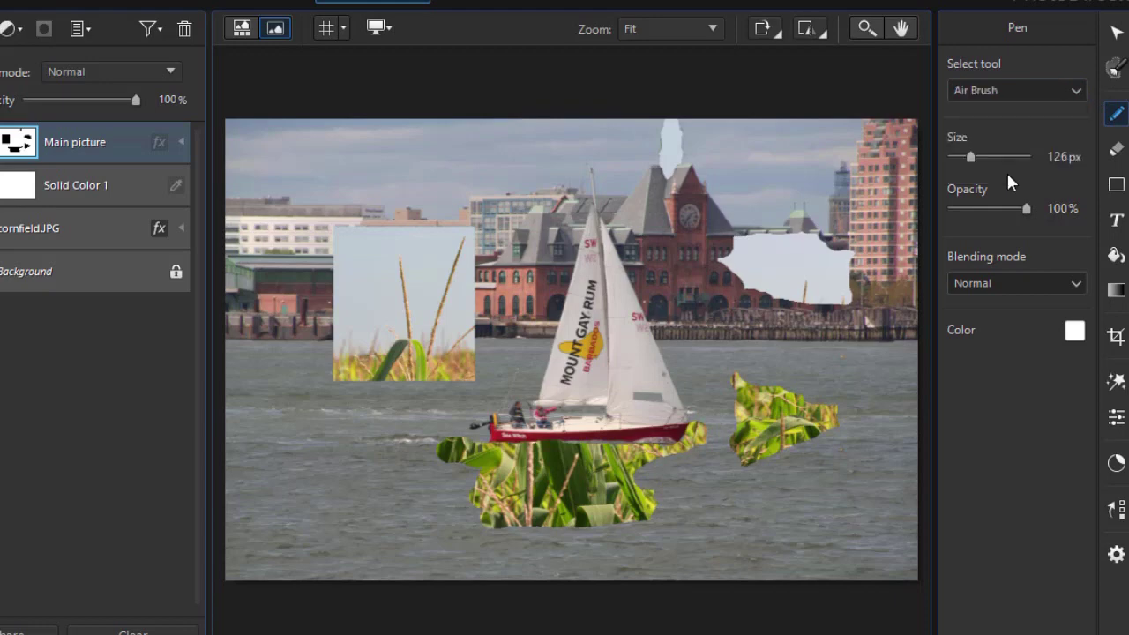
click(1077, 332)
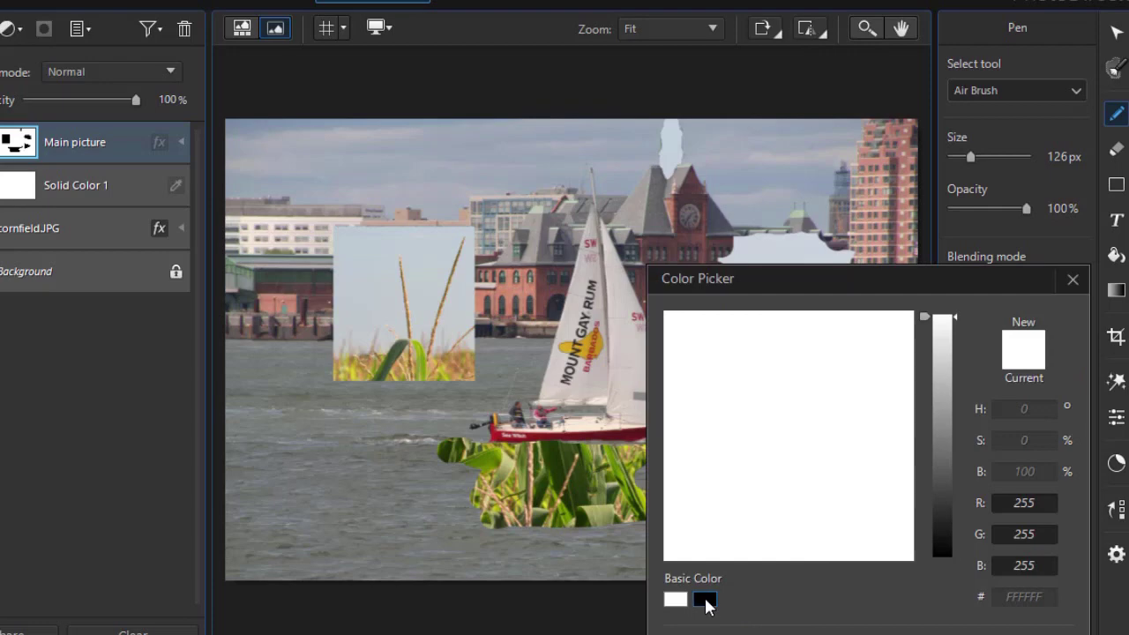
click(706, 603)
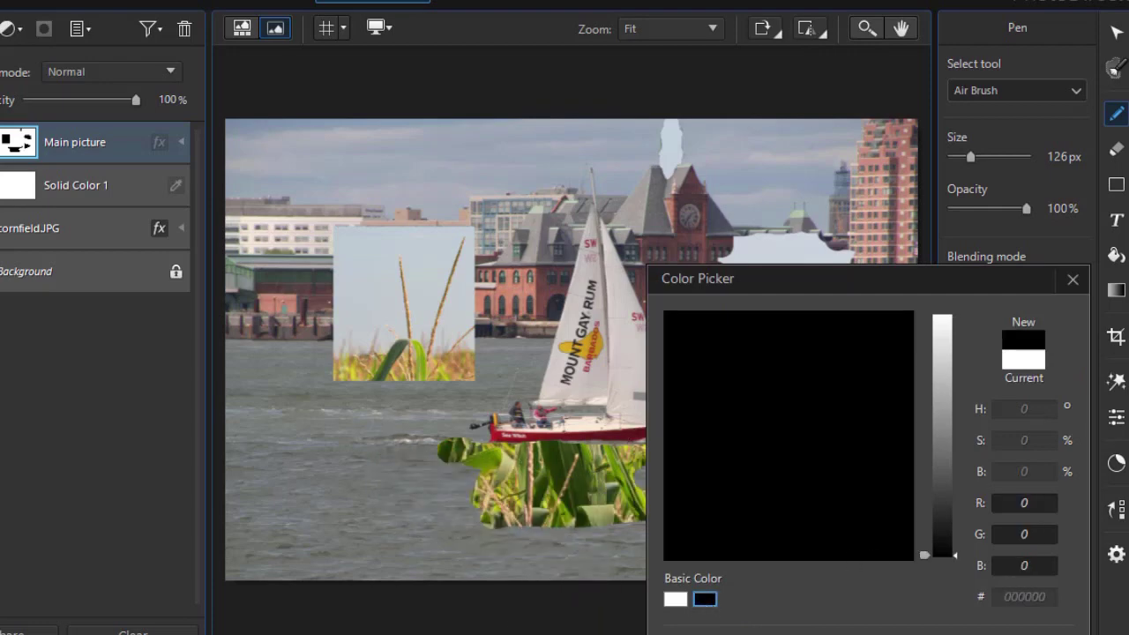
click(618, 561)
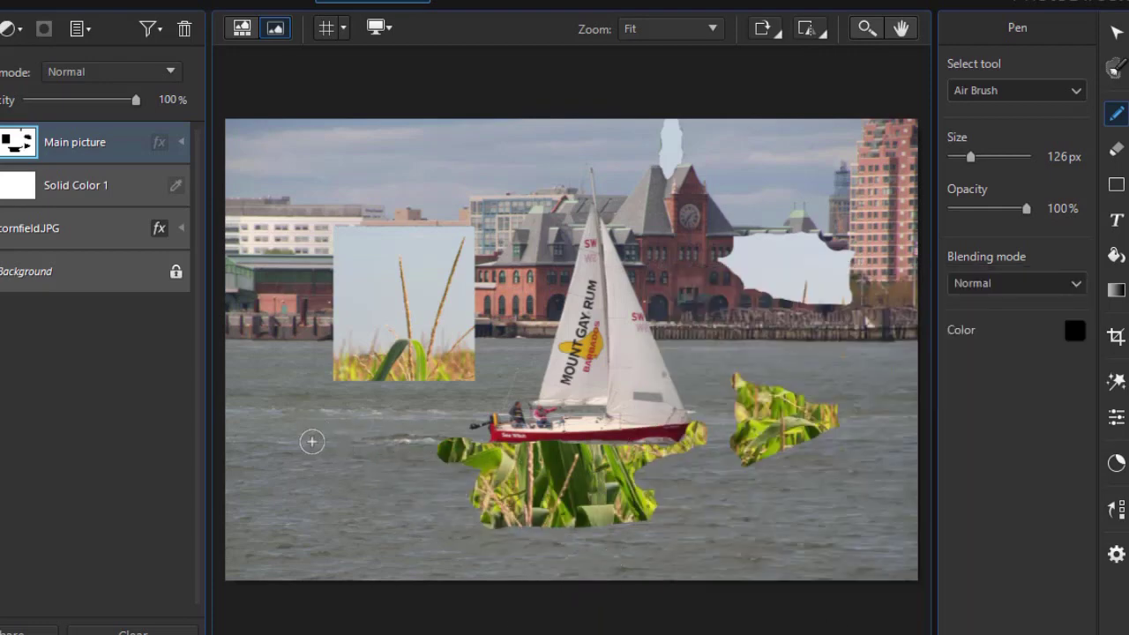
mouse_move(312, 441)
mouse_down()
mouse_move(340, 476)
mouse_move(376, 480)
mouse_move(345, 498)
mouse_move(365, 474)
mouse_move(324, 498)
mouse_move(332, 469)
mouse_move(312, 503)
mouse_move(309, 460)
mouse_move(315, 489)
mouse_move(292, 462)
mouse_move(365, 470)
mouse_move(322, 483)
mouse_move(309, 442)
mouse_move(366, 442)
mouse_move(378, 486)
mouse_move(324, 500)
mouse_move(298, 452)
mouse_up()
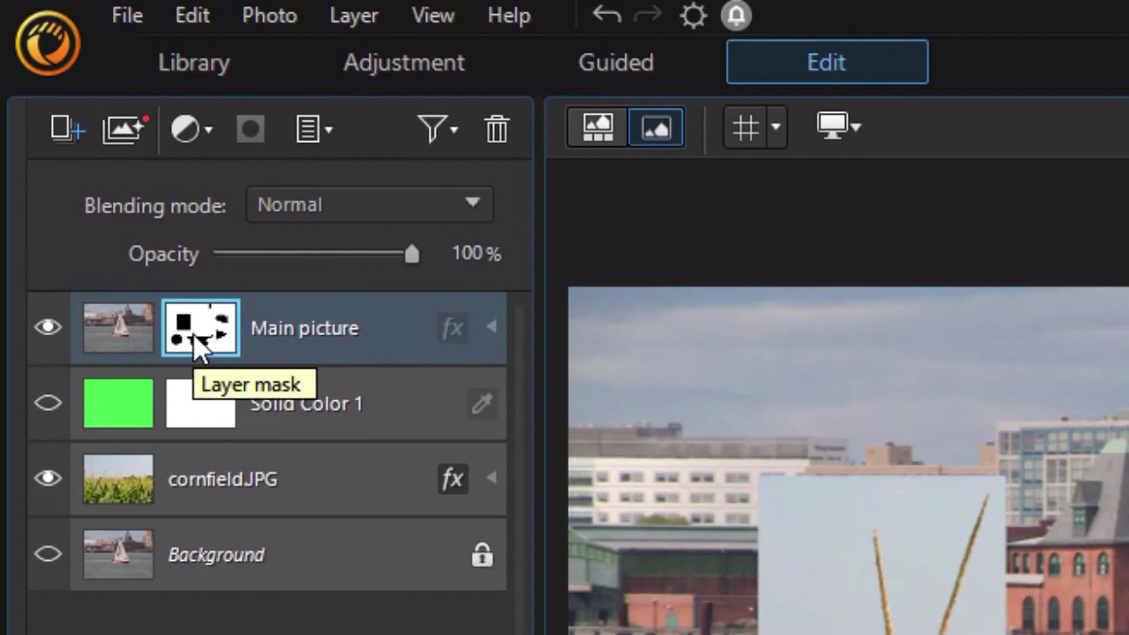
- Use Save Layer Mask to store the Main picture mask as test.png
right_click(193, 333)
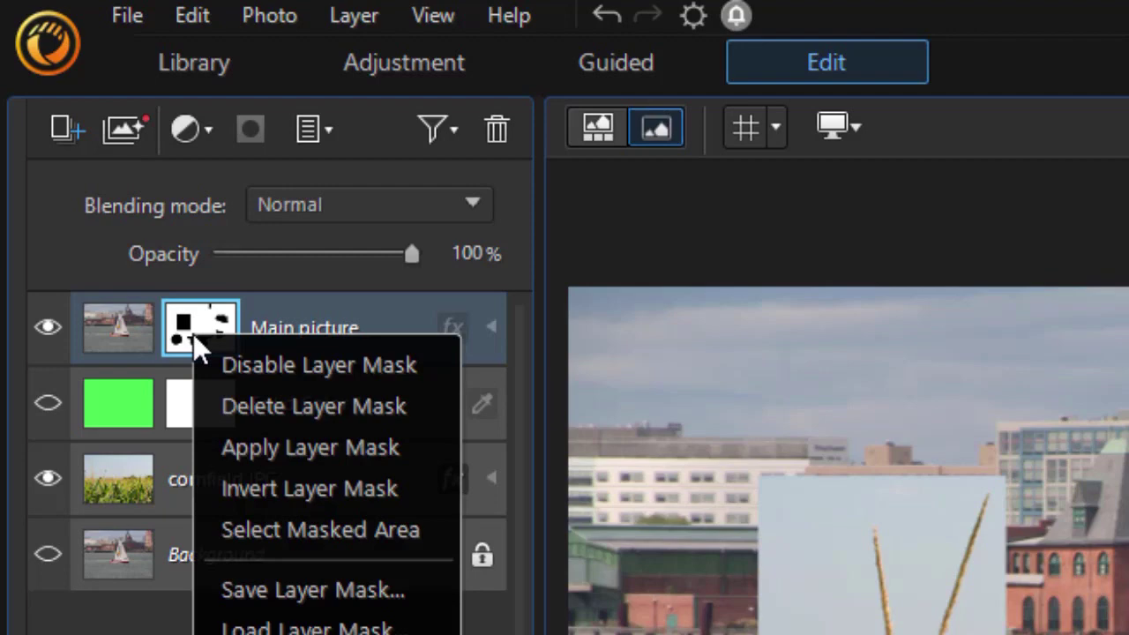
click(342, 588)
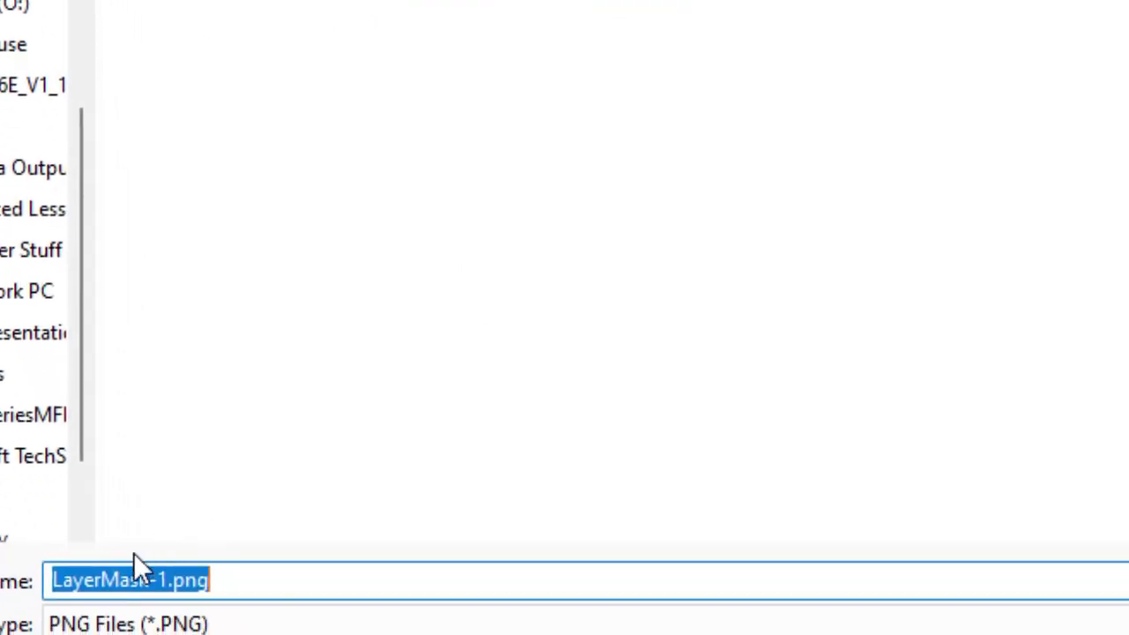
click(129, 574)
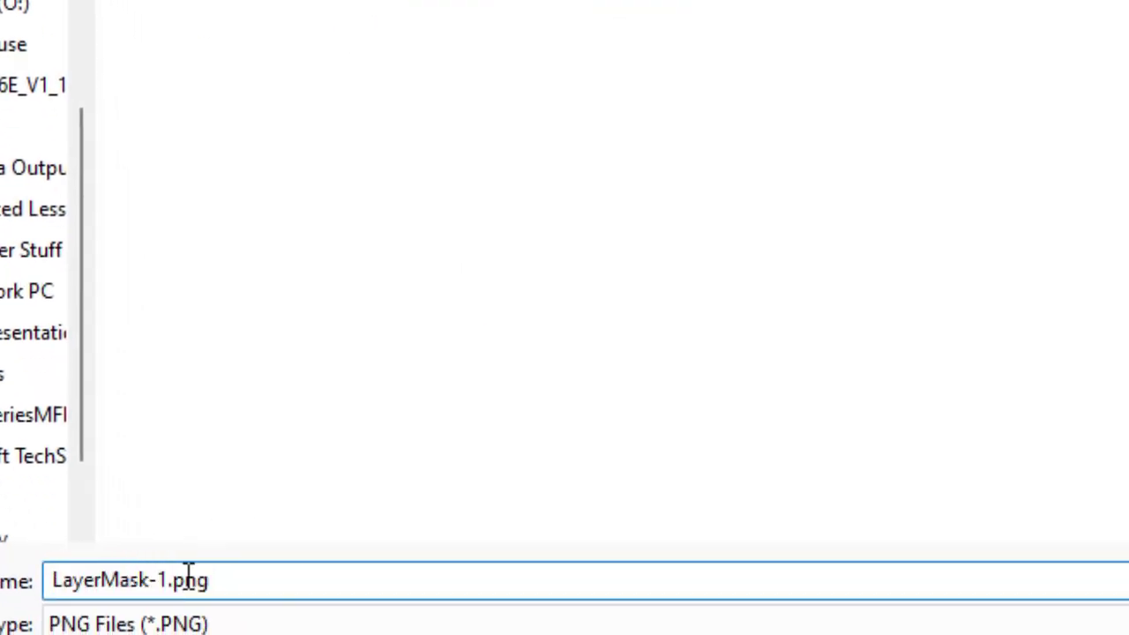
drag(169, 580, 54, 580)
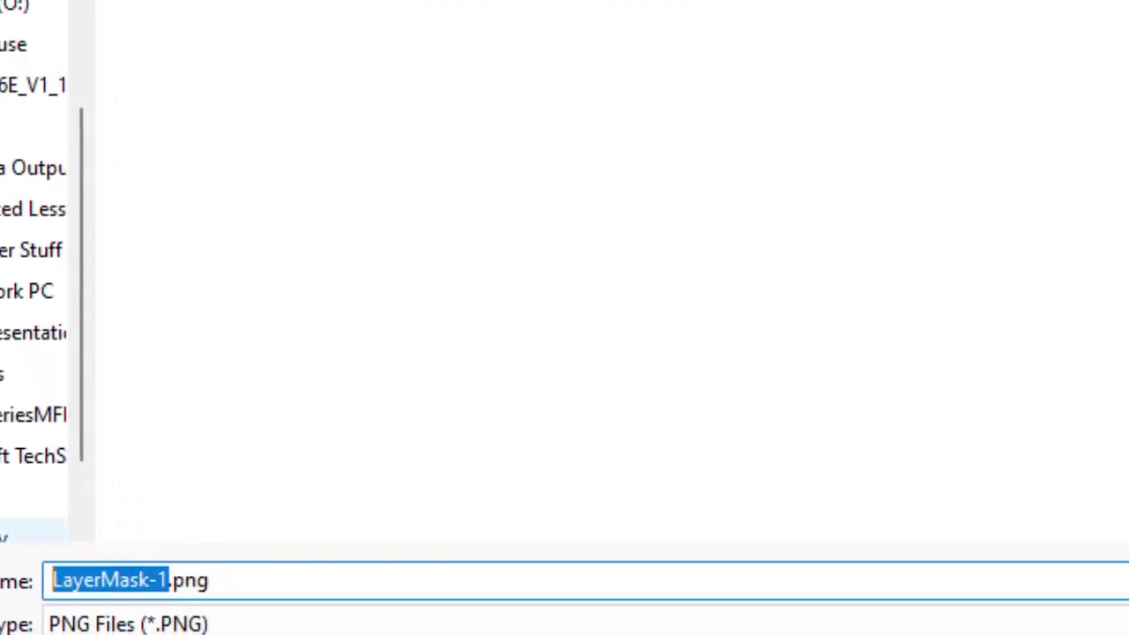
text(test)
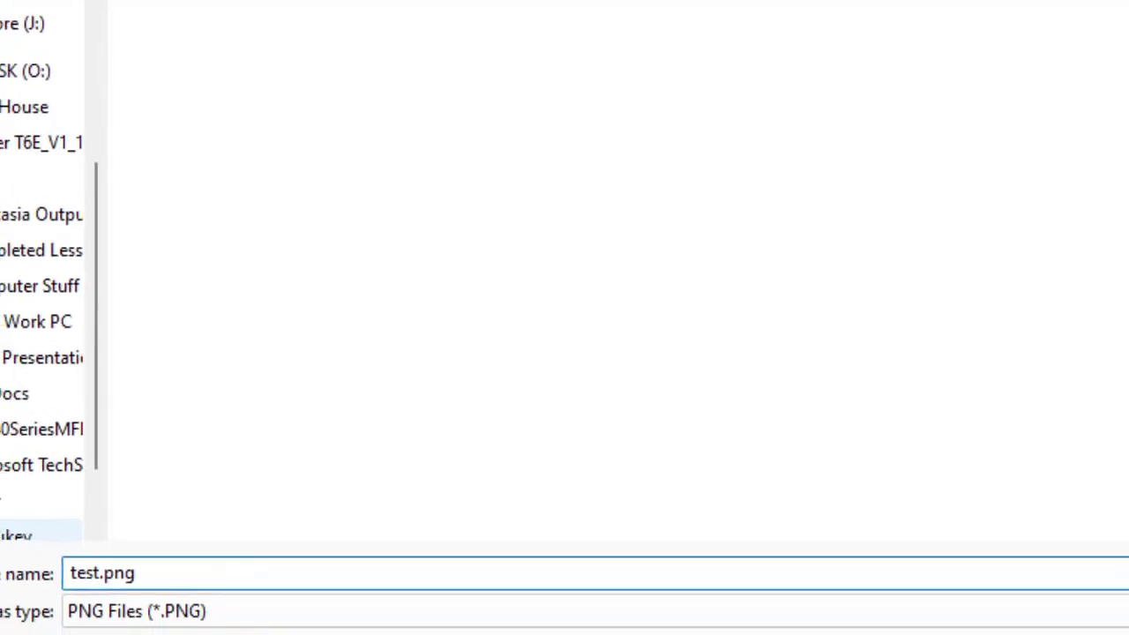
key(Return)
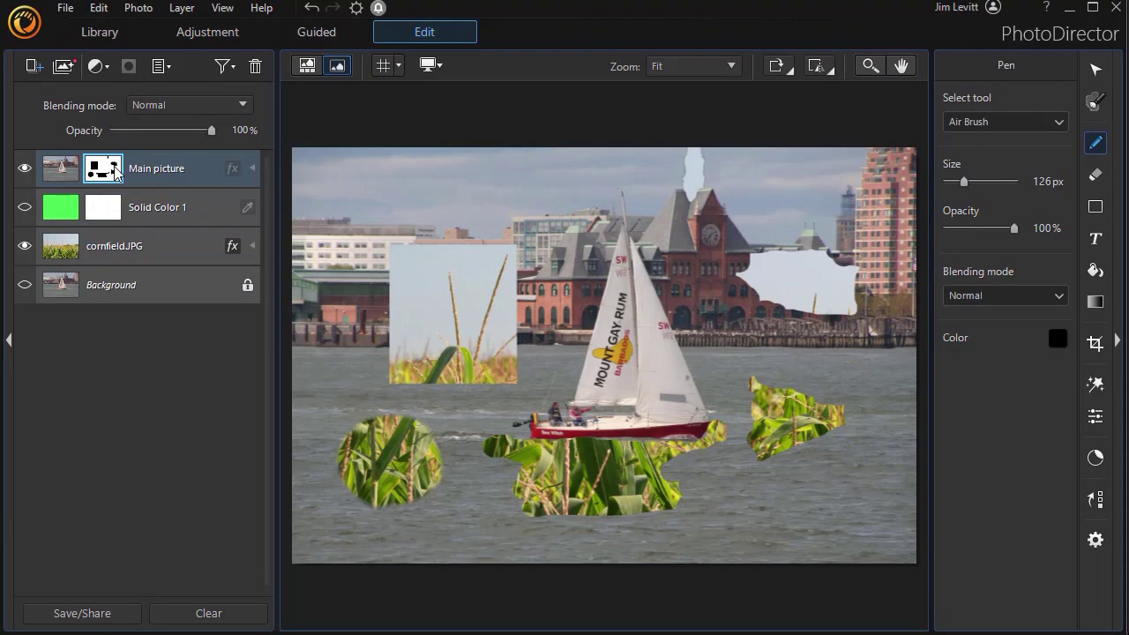
right_click(114, 172)
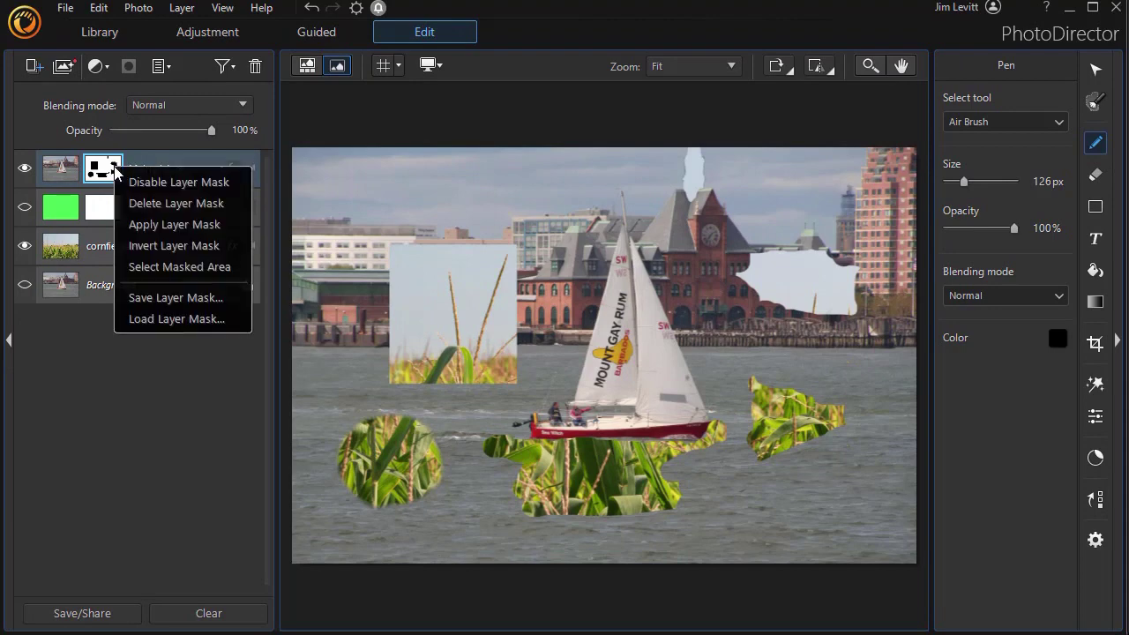
- Delete the mask, attach a new blank white mask, and load test.png into it
click(171, 203)
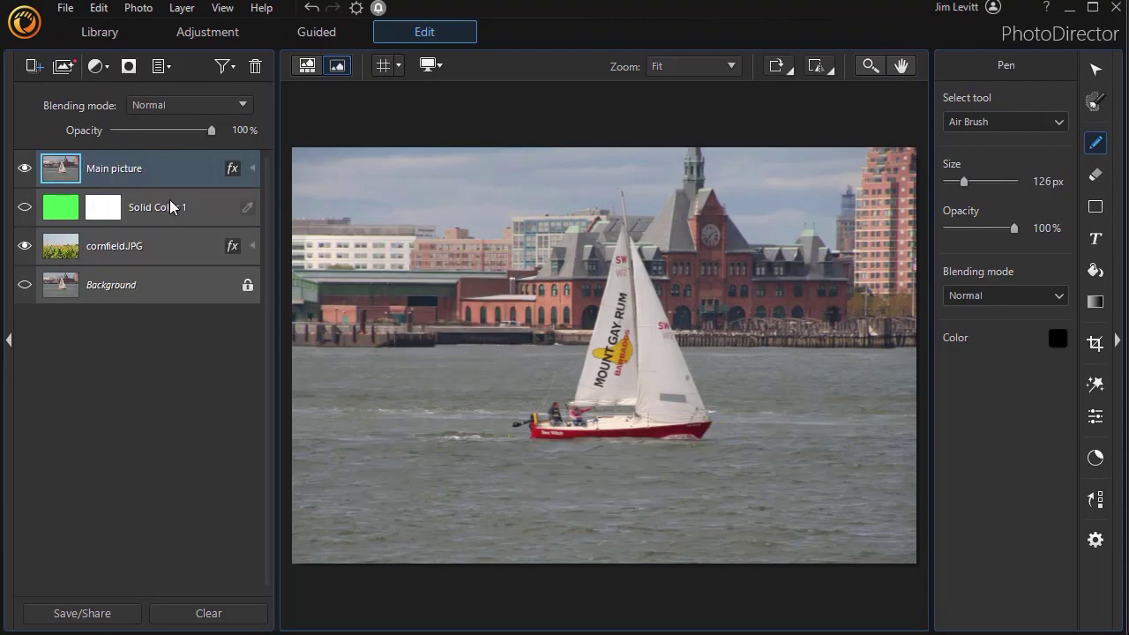
click(128, 67)
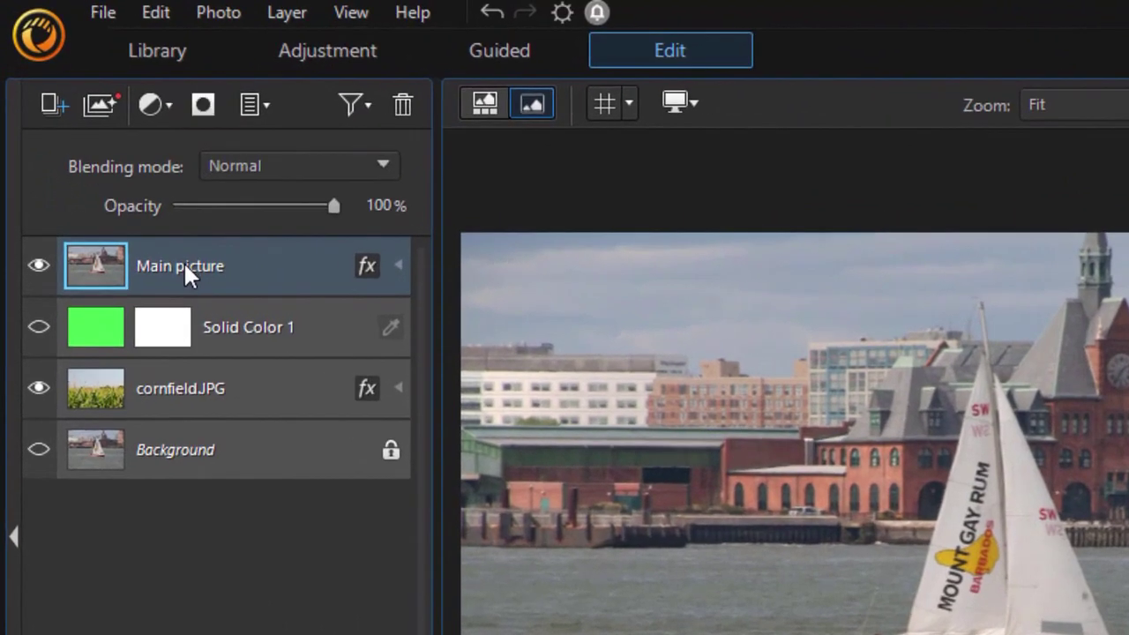
click(208, 107)
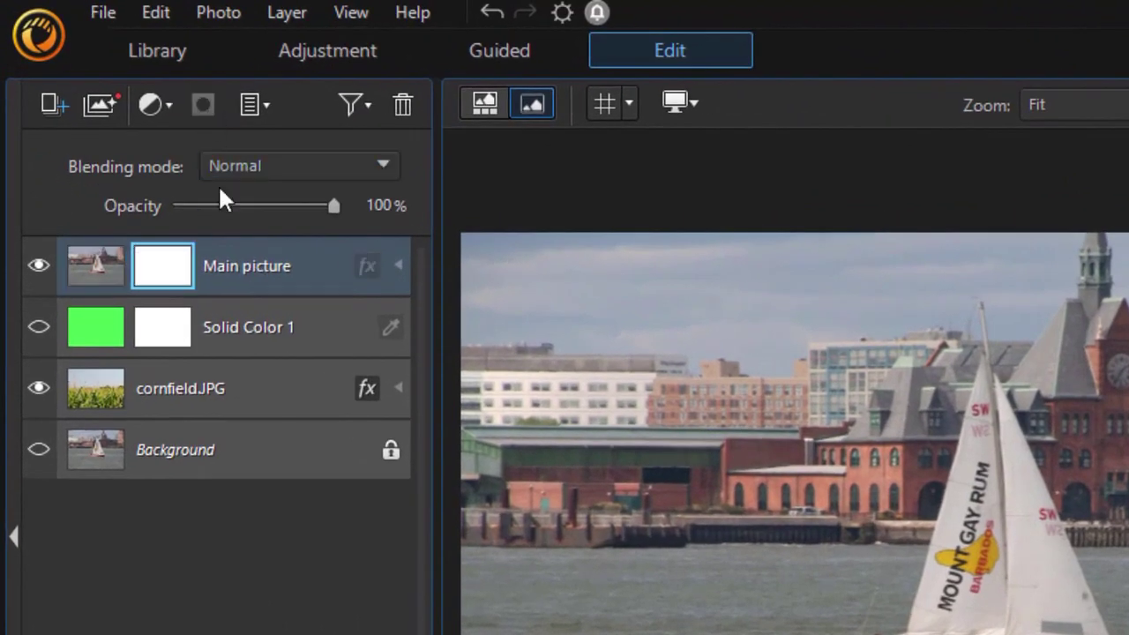
right_click(172, 278)
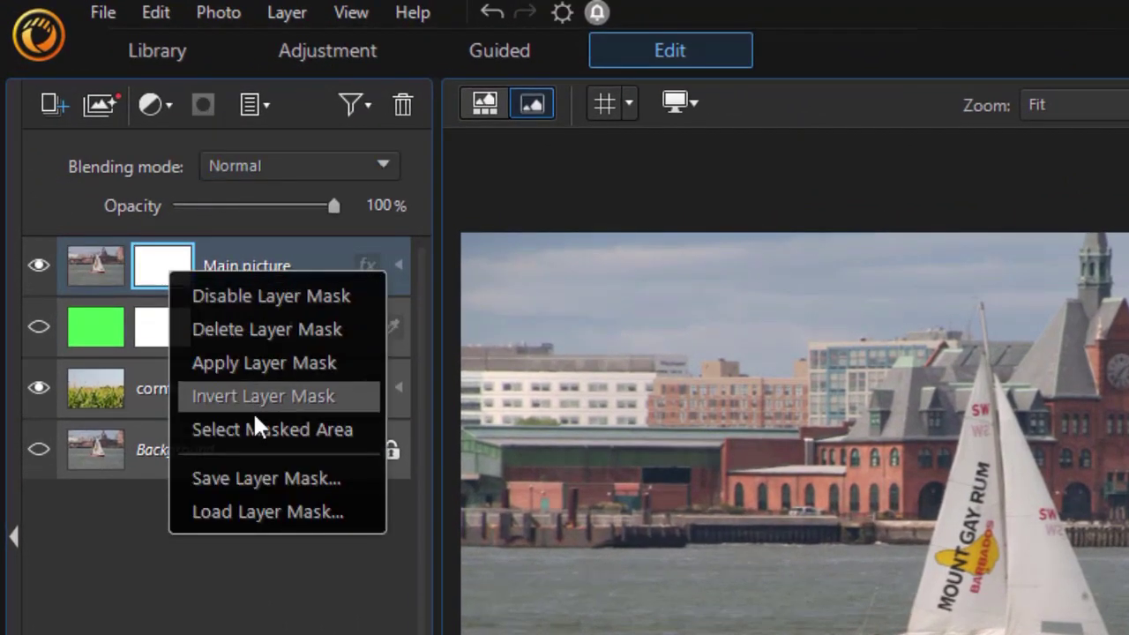
click(263, 510)
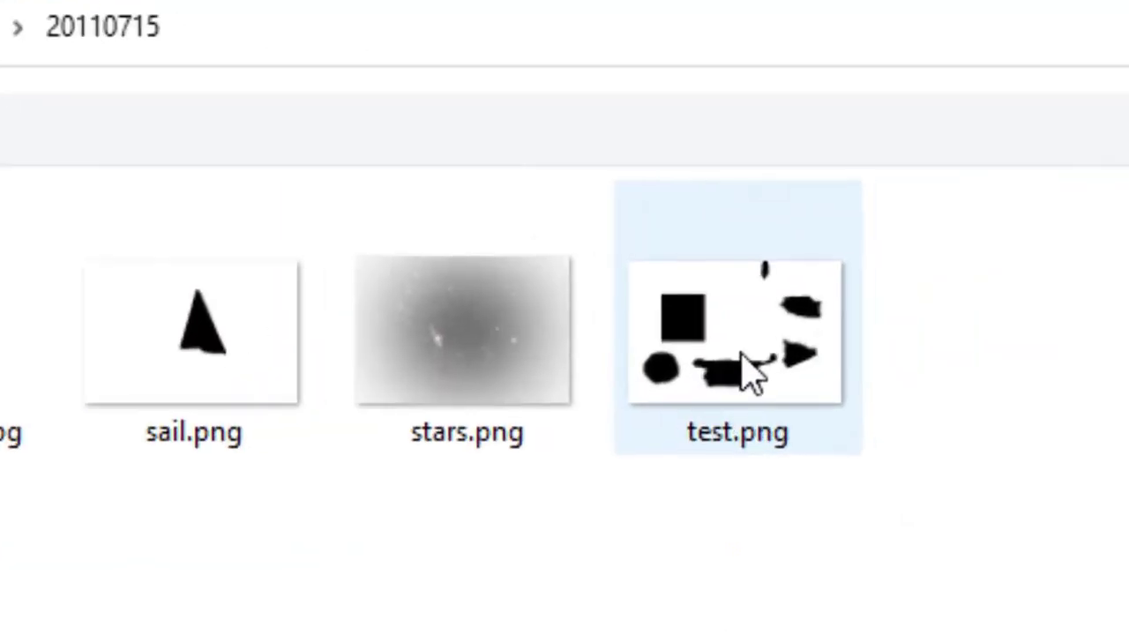
double_click(748, 370)
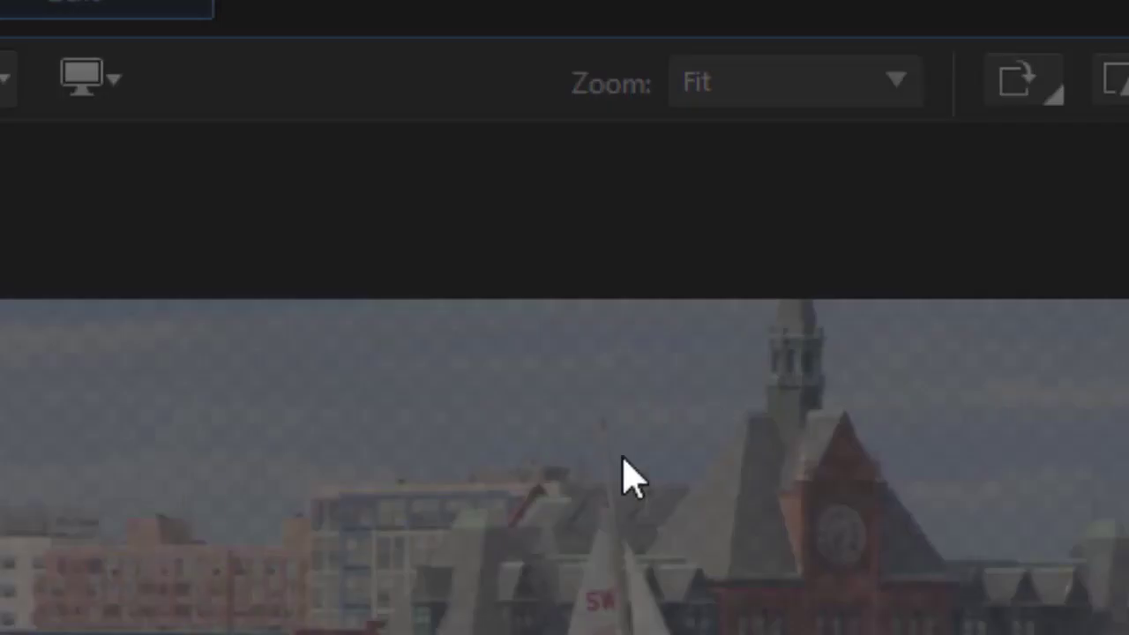